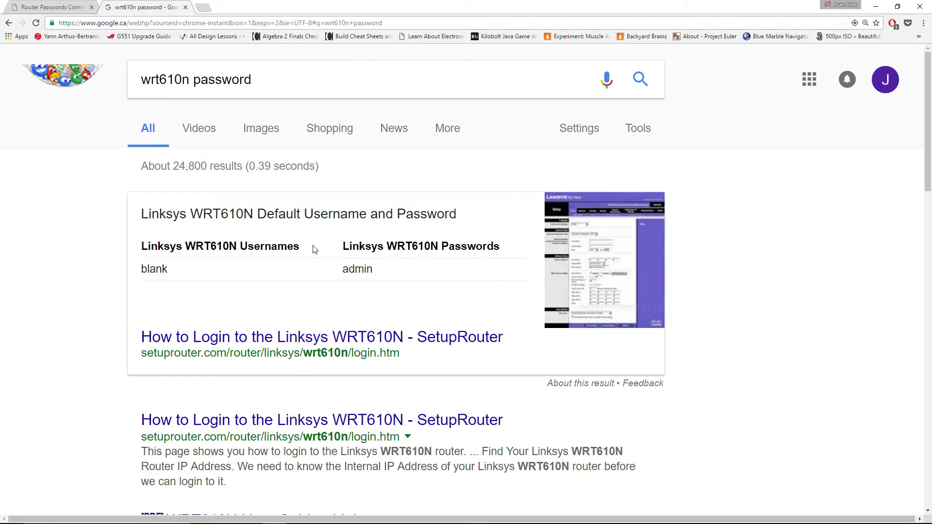
Close the already open Command Prompt window and start a fresh Command Prompt by searching for cmd
{"action": "mouse_move", "coordinate": [141, 523]}
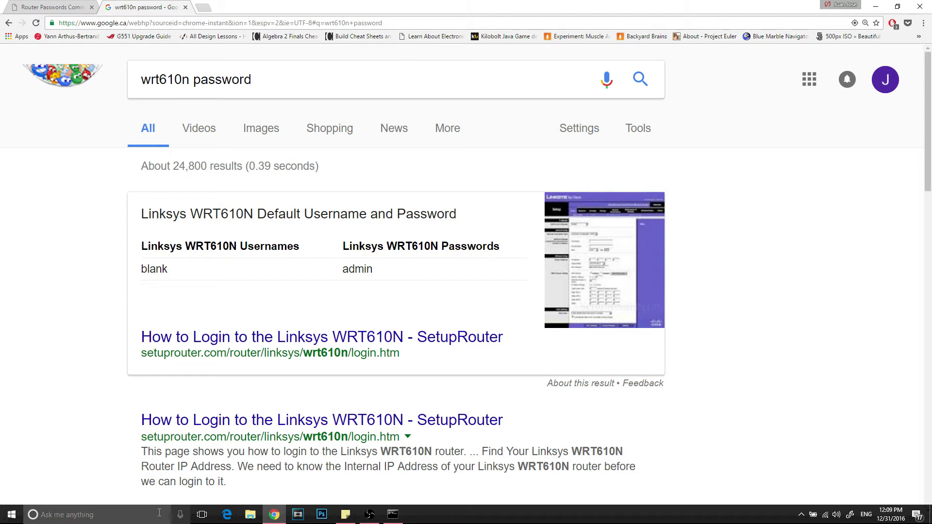
{"action": "left_click", "coordinate": [392, 514]}
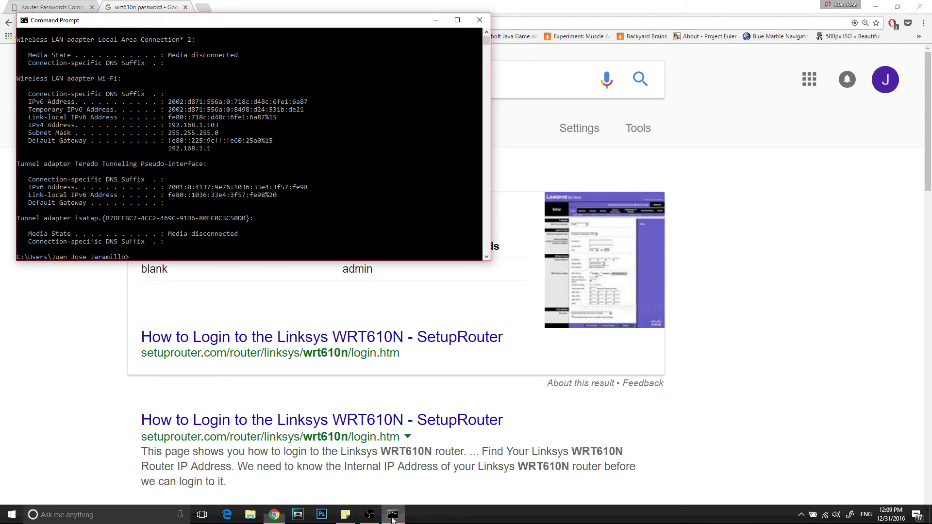
{"action": "left_click", "coordinate": [480, 19]}
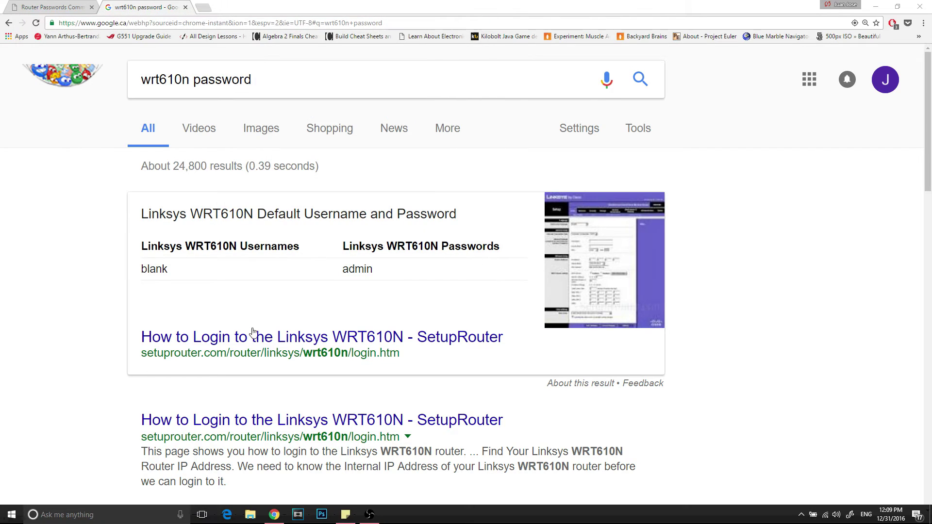
{"action": "left_click", "coordinate": [66, 515]}
{"action": "type", "text": "cmd"}
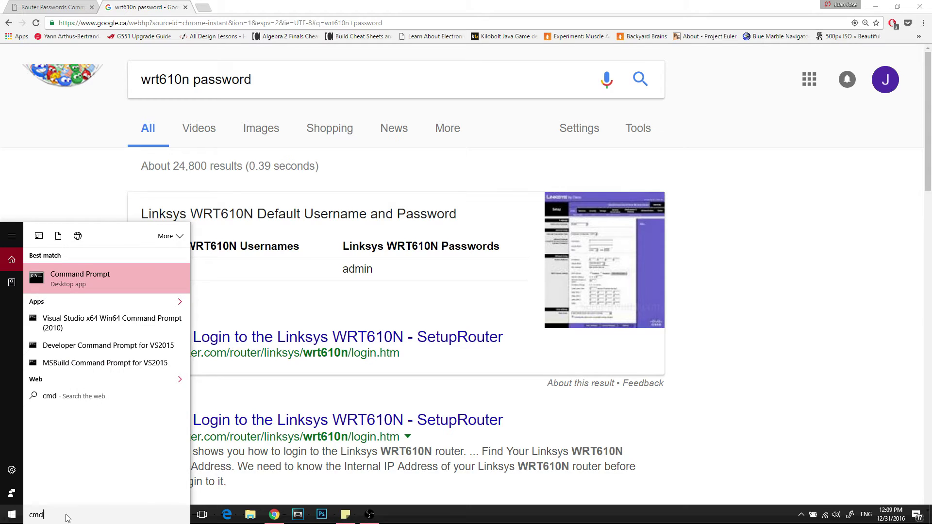
{"action": "left_click", "coordinate": [87, 280]}
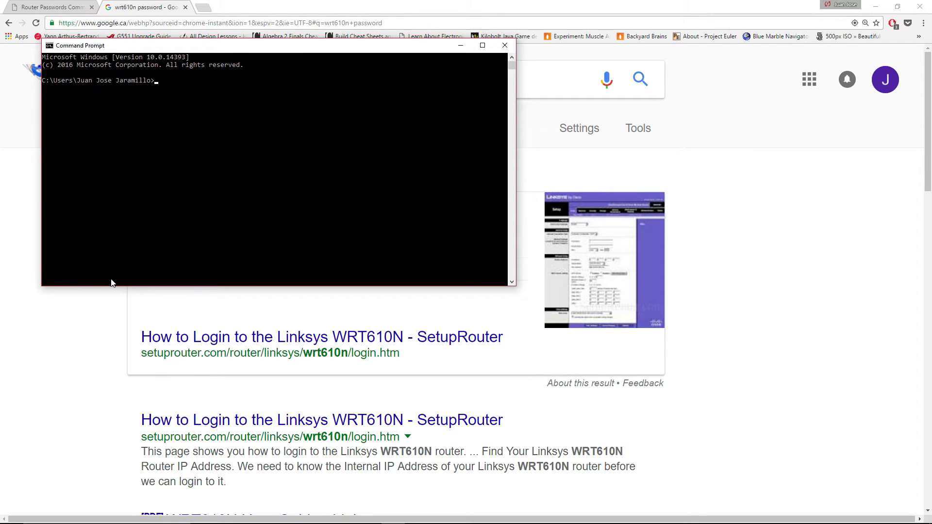
Run ipconfig in Command Prompt and examine the Wi-Fi adapter's default gateway address
{"action": "type", "text": "ipconfig"}
{"action": "key", "text": "Return"}
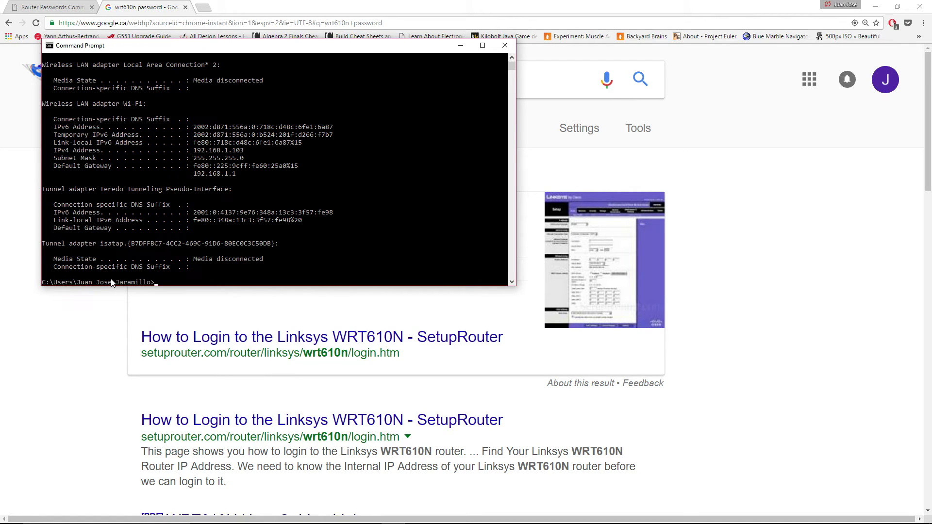
{"action": "scroll", "coordinate": [145, 186], "scroll_direction": "down", "scroll_amount": 4}
{"action": "scroll", "coordinate": [145, 190], "scroll_direction": "up", "scroll_amount": 8}
{"action": "scroll", "coordinate": [150, 181], "scroll_direction": "down", "scroll_amount": 4}
{"action": "left_click_drag", "start_coordinate": [205, 51], "coordinate": [312, 116]}
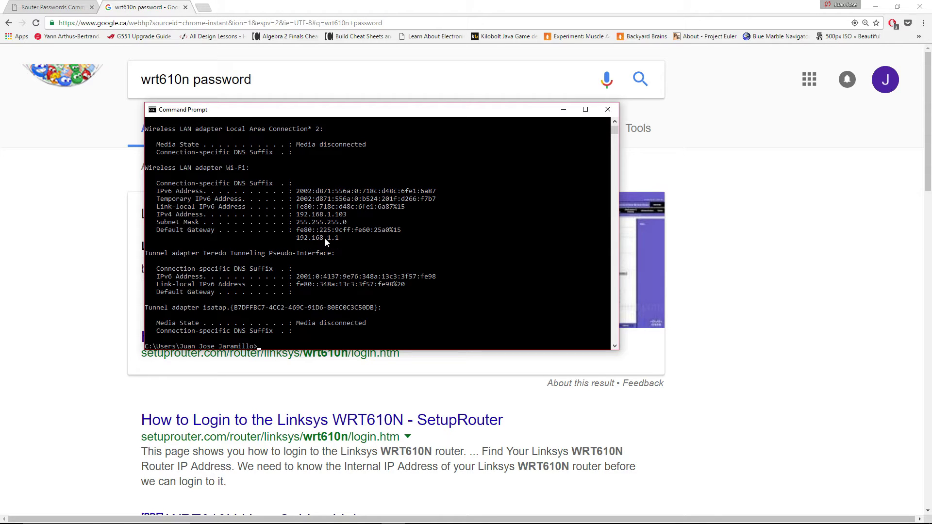
Switch to the Chrome browser and open the router's address 192.168.1.1 in a new tab
{"action": "left_click", "coordinate": [203, 8]}
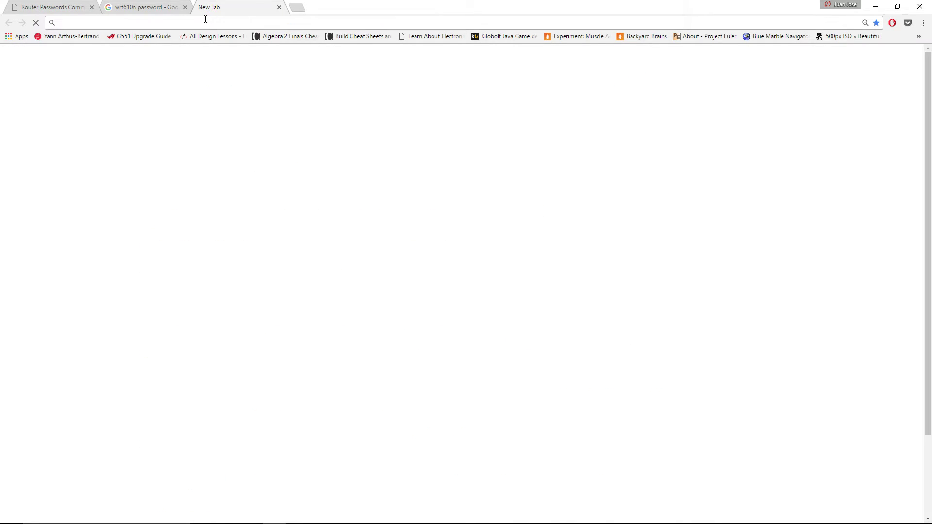
{"action": "type", "text": "192"}
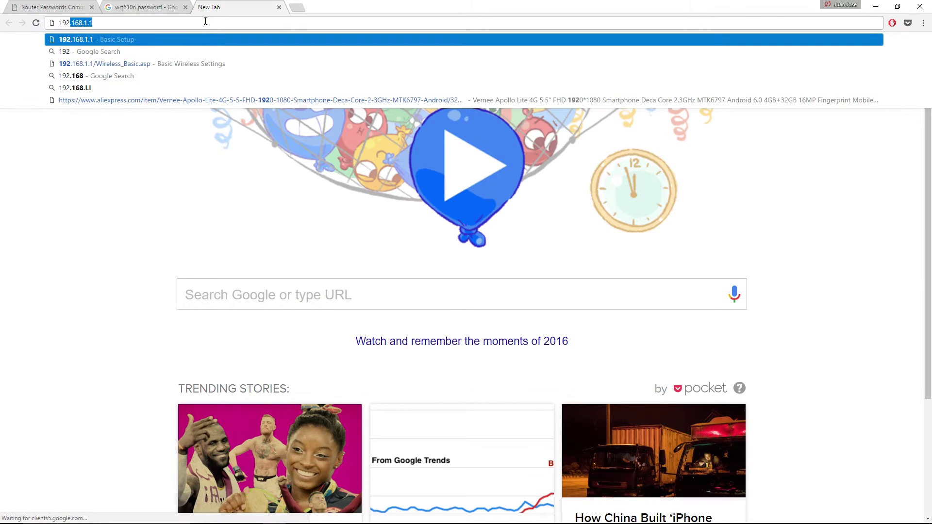
{"action": "type", "text": ".168.1.1"}
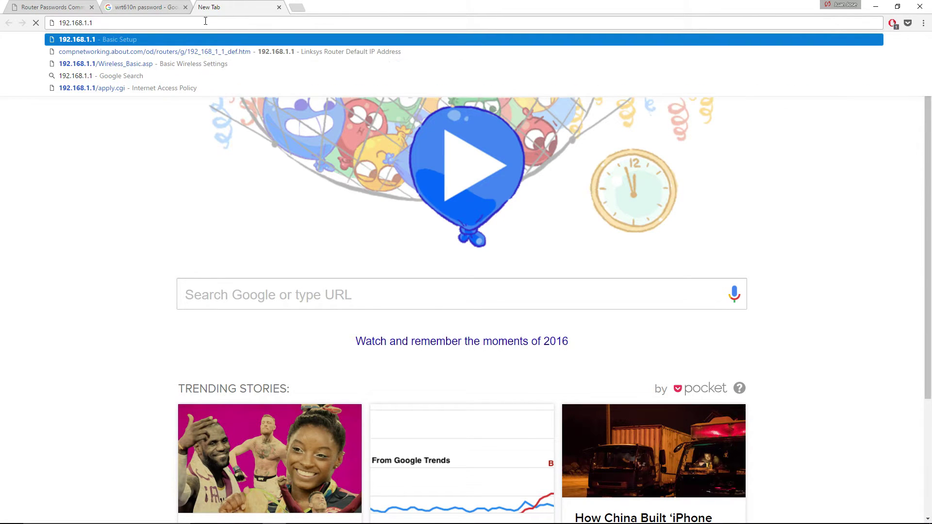
{"action": "key", "text": "Return"}
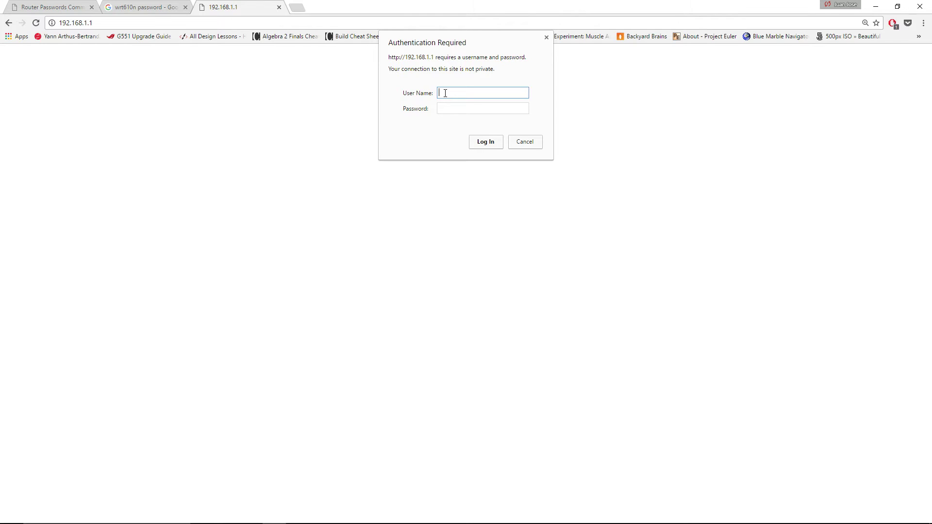
{"action": "left_click", "coordinate": [450, 107]}
{"action": "left_click", "coordinate": [451, 95]}
{"action": "left_click", "coordinate": [448, 108]}
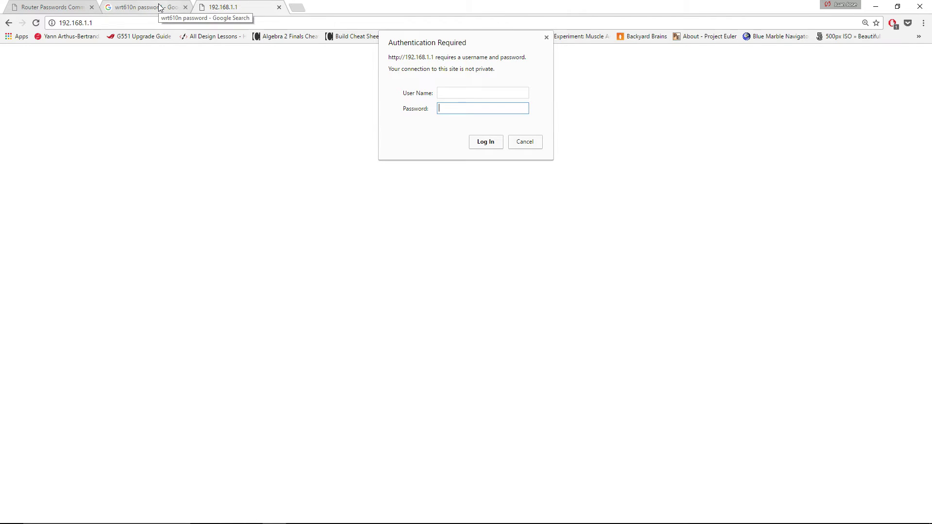
{"action": "left_click", "coordinate": [455, 92]}
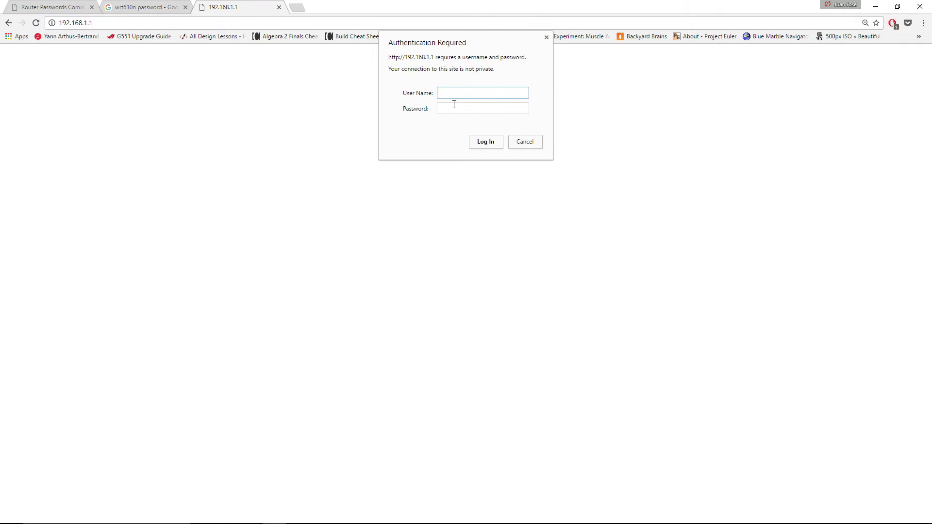
{"action": "left_click", "coordinate": [453, 106]}
{"action": "left_click", "coordinate": [450, 92]}
{"action": "left_click", "coordinate": [459, 105]}
{"action": "left_click", "coordinate": [459, 97]}
{"action": "left_click", "coordinate": [457, 106]}
{"action": "left_click", "coordinate": [456, 94]}
Examine the wrt610n password search results for the Linksys WRT610N router's default username and password
{"action": "left_click", "coordinate": [159, 5]}
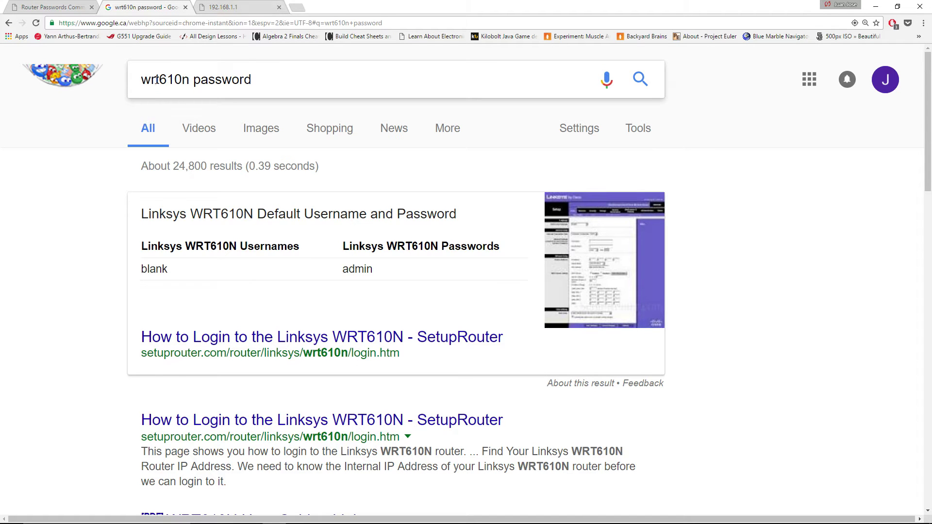
{"action": "left_click_drag", "start_coordinate": [141, 79], "coordinate": [189, 80]}
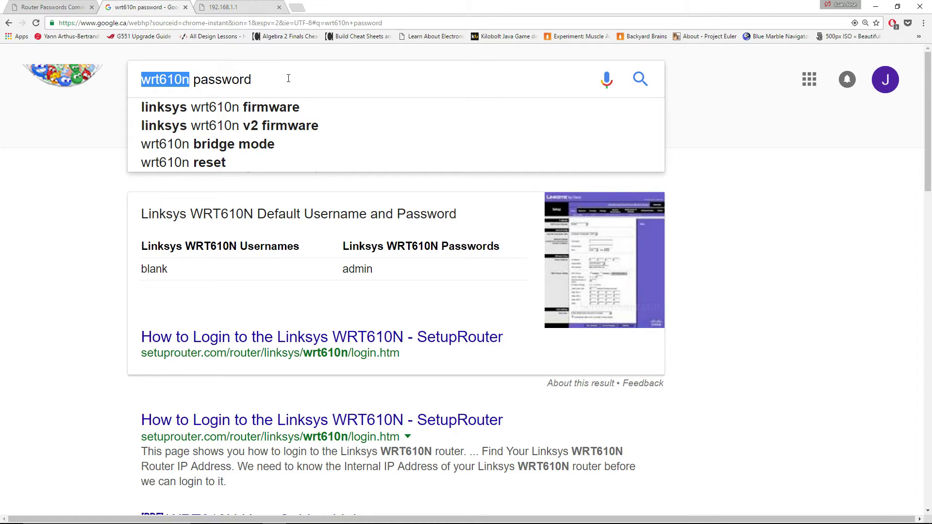
{"action": "key", "text": "ctrl+Tab"}
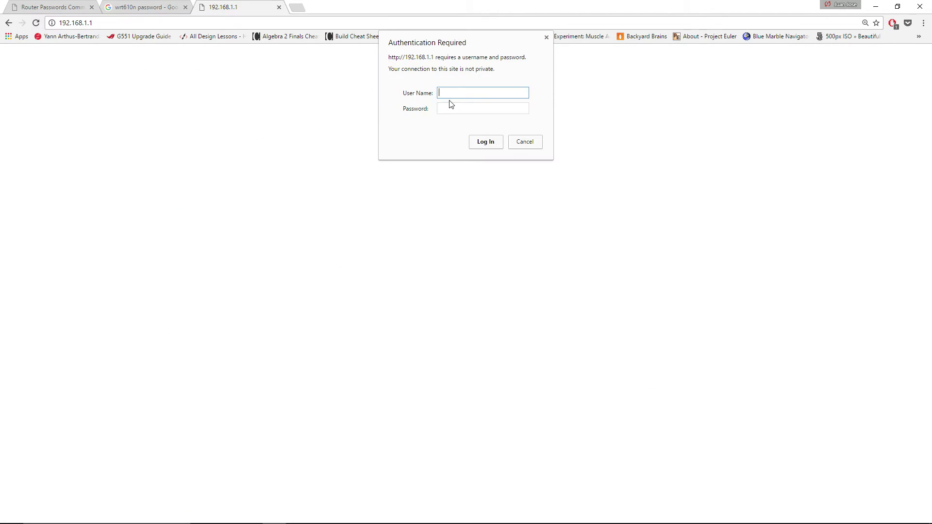
{"action": "left_click", "coordinate": [117, 6]}
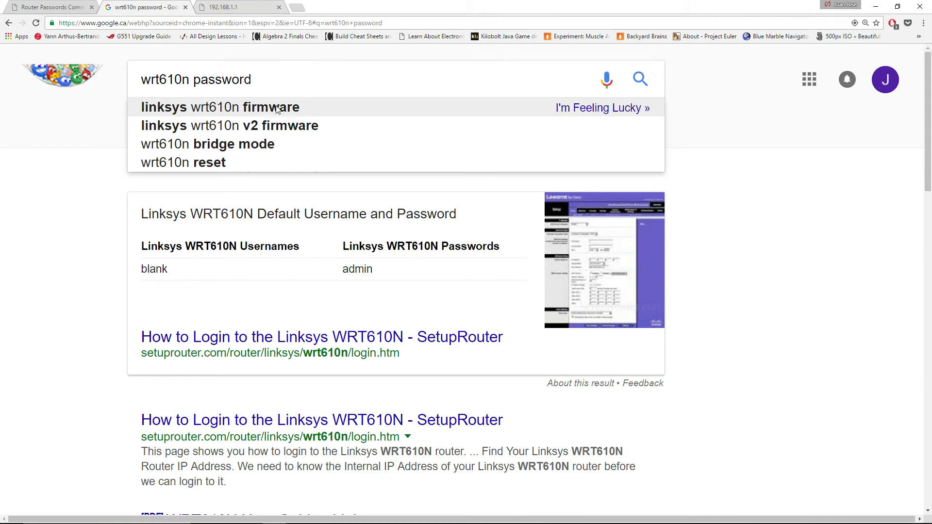
{"action": "left_click_drag", "start_coordinate": [145, 80], "coordinate": [245, 80]}
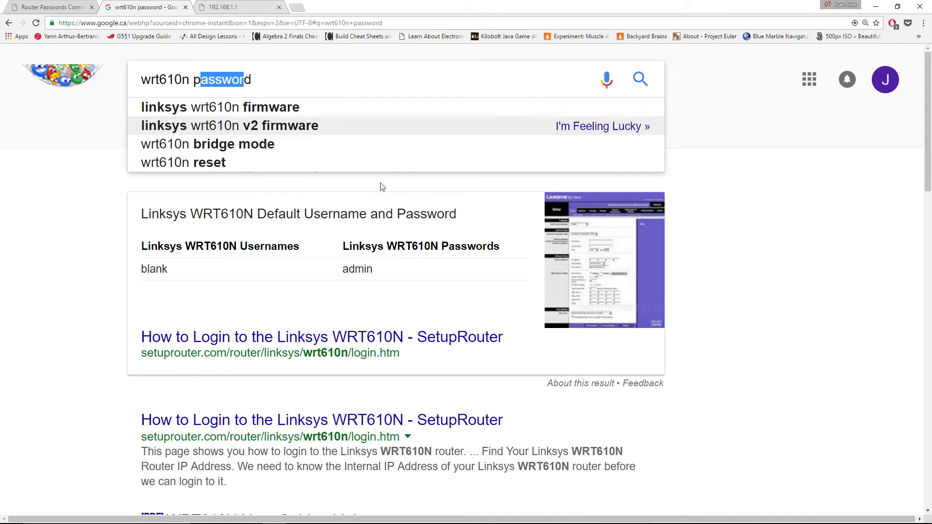
{"action": "left_click", "coordinate": [729, 278]}
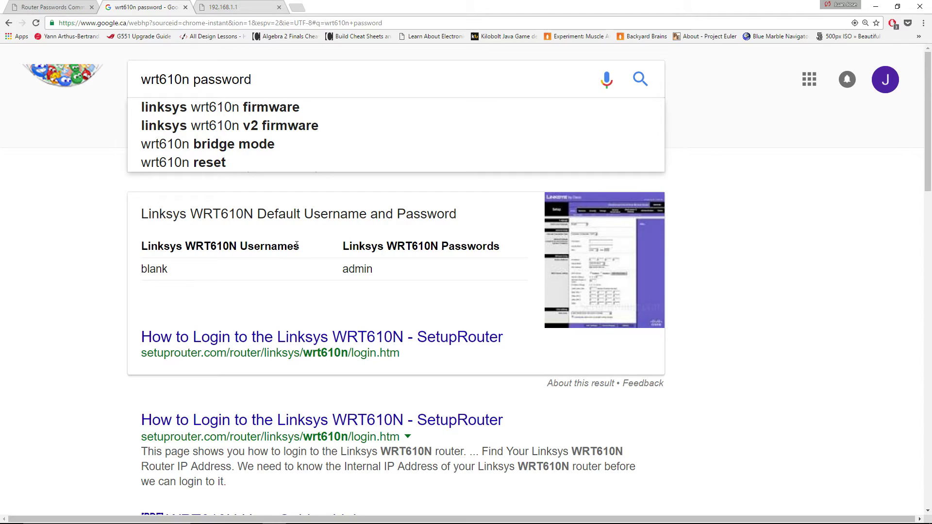
{"action": "left_click_drag", "start_coordinate": [301, 247], "coordinate": [186, 247]}
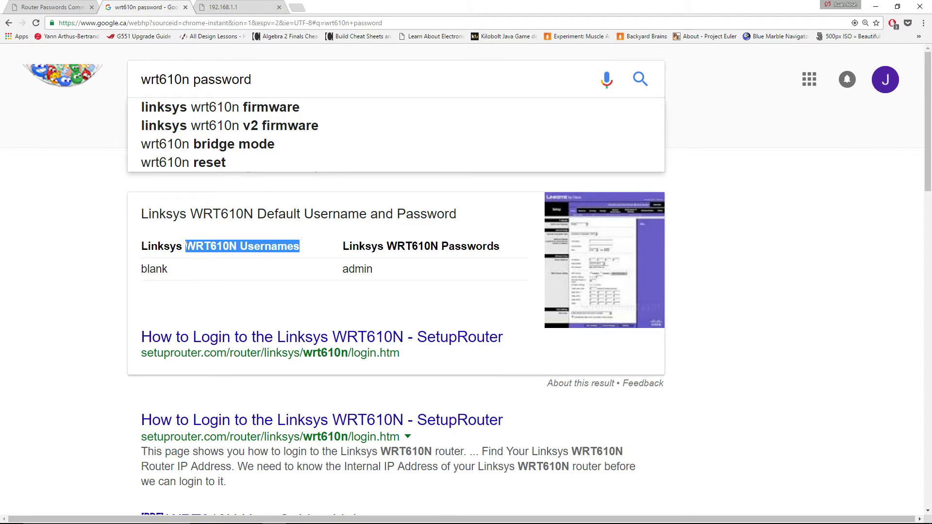
{"action": "double_click", "coordinate": [245, 247]}
{"action": "double_click", "coordinate": [146, 269]}
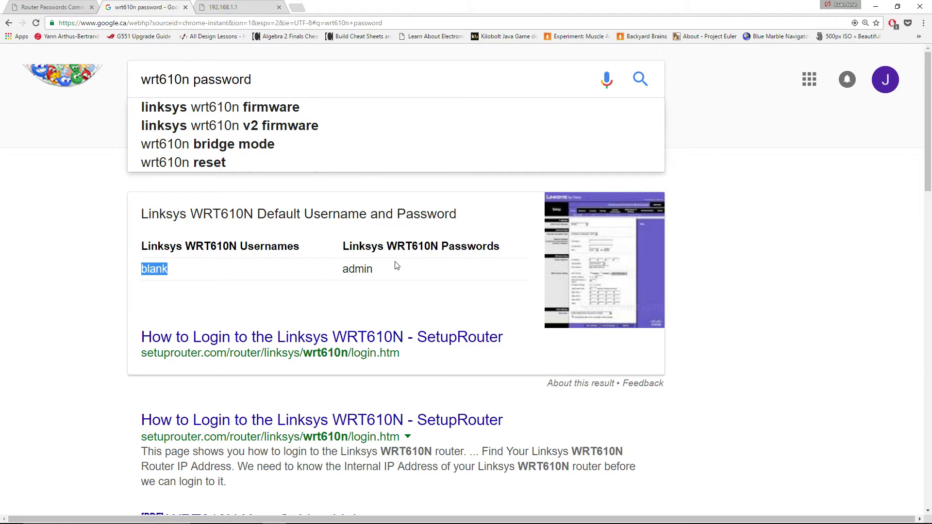
{"action": "left_click_drag", "start_coordinate": [440, 247], "coordinate": [502, 247]}
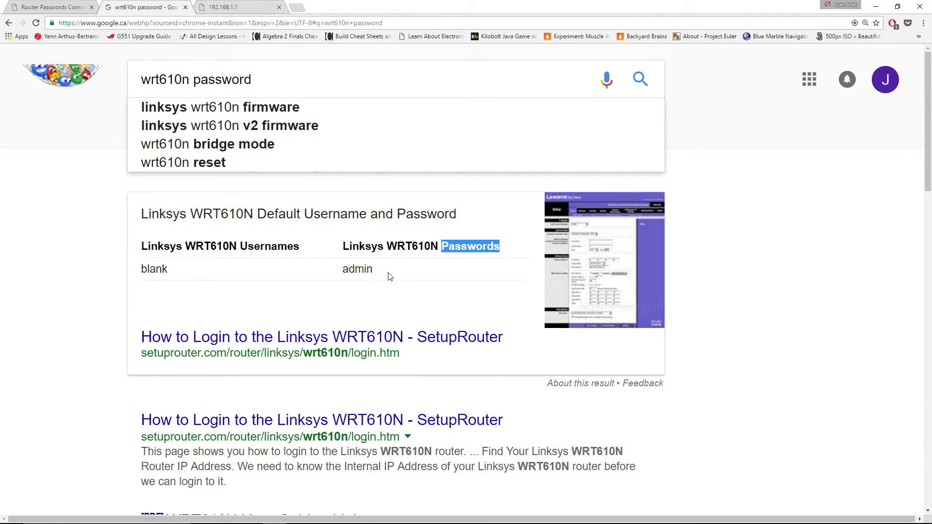
{"action": "left_click_drag", "start_coordinate": [372, 270], "coordinate": [342, 270]}
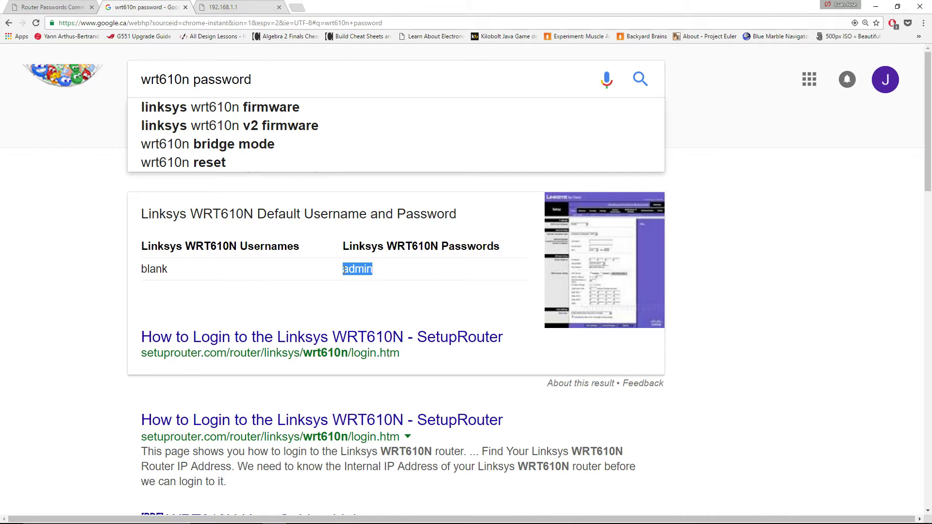
Look up the default router passwords for the manufacturer Efficient Networks on RouterPasswords.com and examine the listed models
{"action": "left_click", "coordinate": [49, 7]}
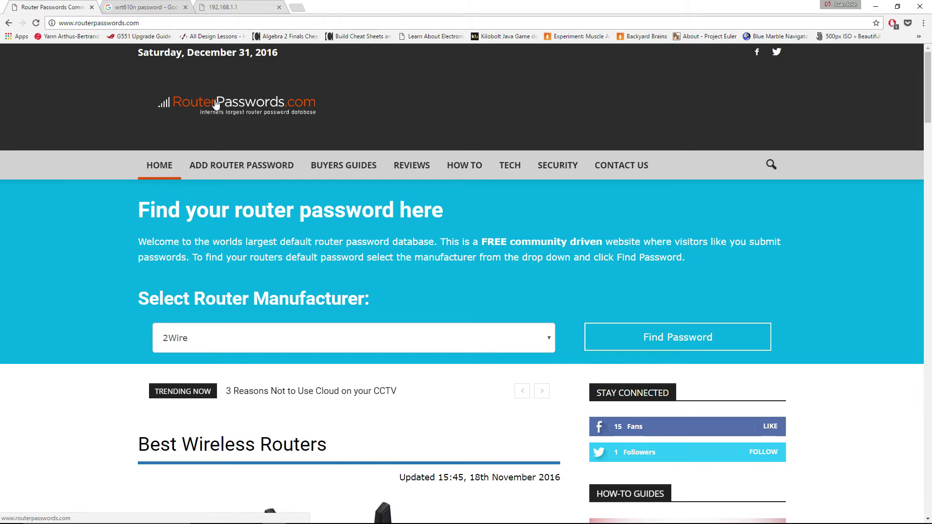
{"action": "scroll", "coordinate": [285, 218], "scroll_direction": "down", "scroll_amount": 3}
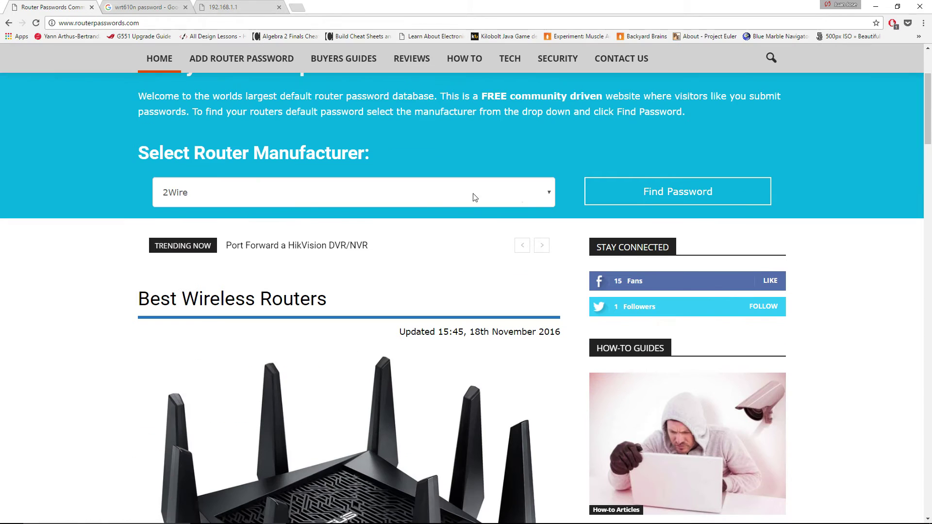
{"action": "left_click", "coordinate": [551, 193]}
{"action": "scroll", "coordinate": [323, 286], "scroll_direction": "down", "scroll_amount": 15}
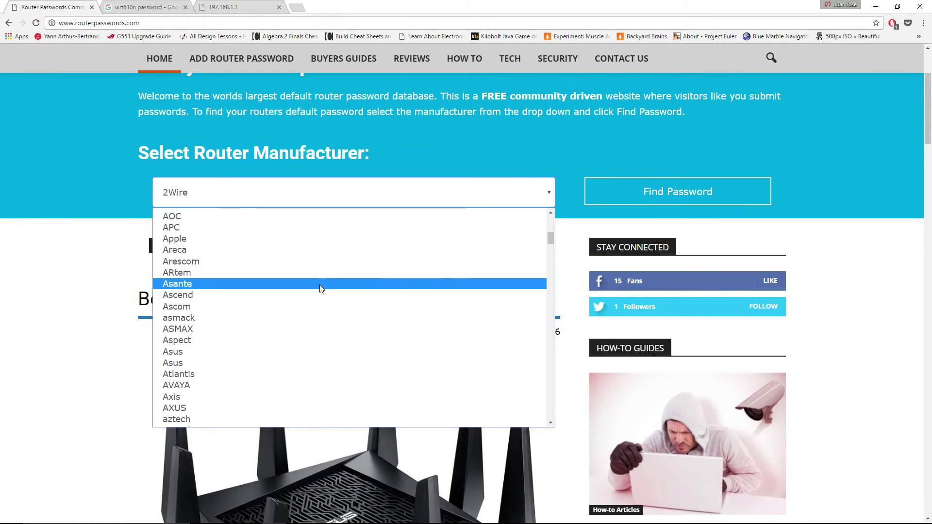
{"action": "scroll", "coordinate": [321, 288], "scroll_direction": "down", "scroll_amount": 8}
{"action": "left_click", "coordinate": [316, 272]}
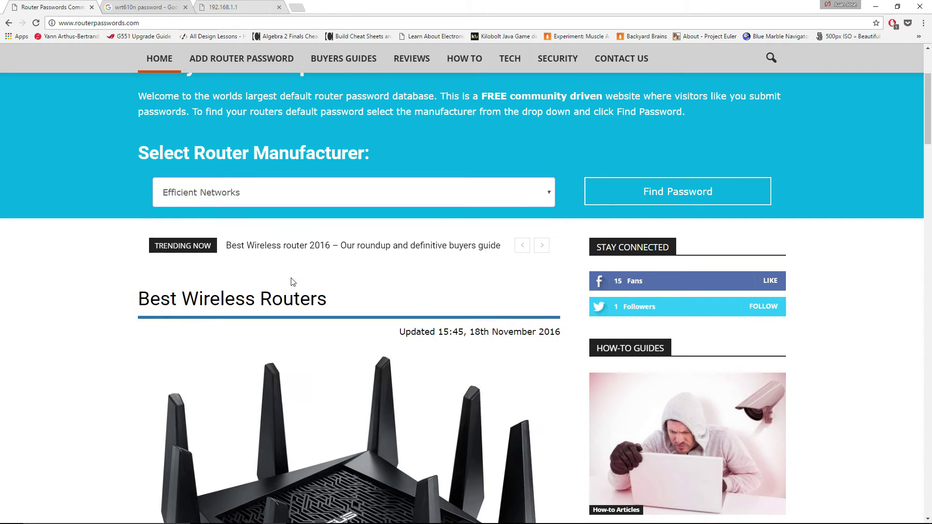
{"action": "left_click", "coordinate": [634, 196]}
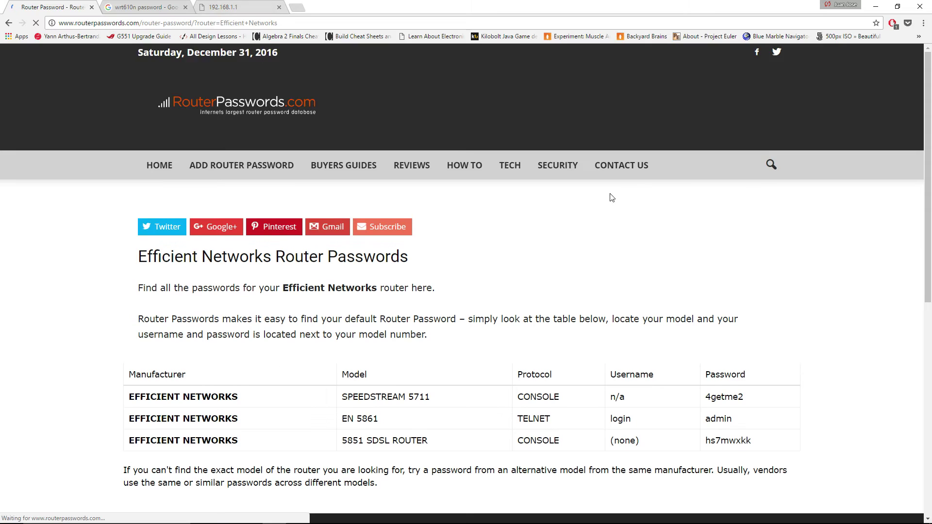
{"action": "scroll", "coordinate": [479, 228], "scroll_direction": "down", "scroll_amount": 3}
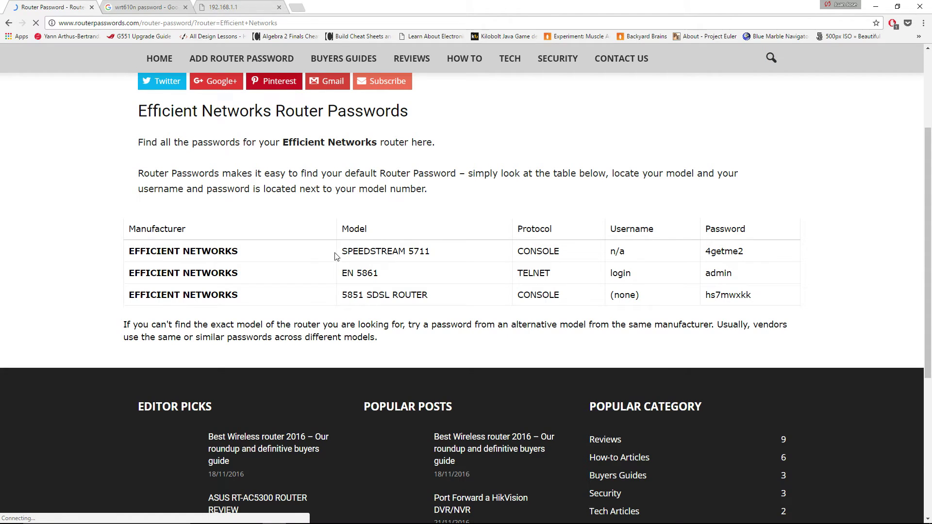
{"action": "left_click_drag", "start_coordinate": [340, 252], "coordinate": [440, 256]}
{"action": "left_click_drag", "start_coordinate": [341, 273], "coordinate": [418, 273]}
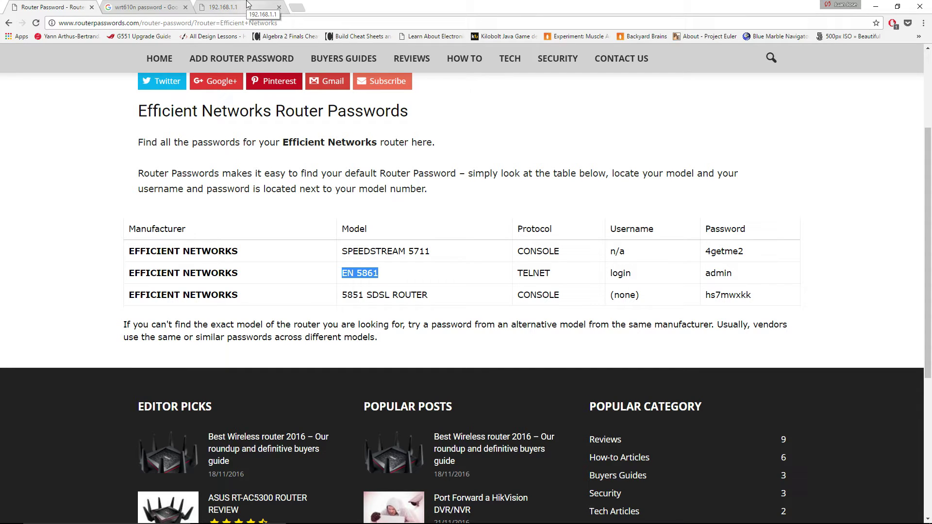
Recheck the Linksys WRT610N default username and password in the Google search results
{"action": "left_click", "coordinate": [148, 7]}
{"action": "left_click_drag", "start_coordinate": [185, 268], "coordinate": [140, 274]}
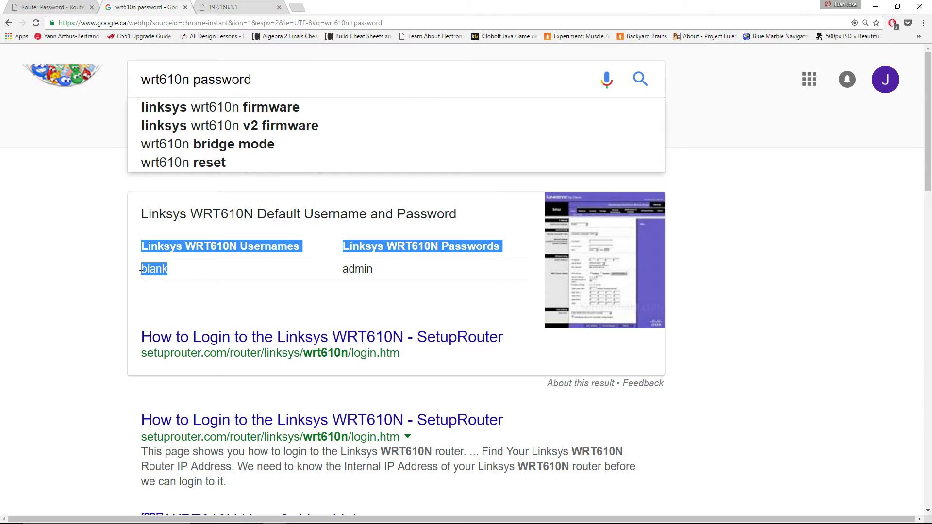
{"action": "left_click", "coordinate": [343, 269]}
{"action": "double_click", "coordinate": [358, 269]}
Log in to the router at 192.168.1.1 with the user name left blank and the router password entered
{"action": "left_click", "coordinate": [251, 5]}
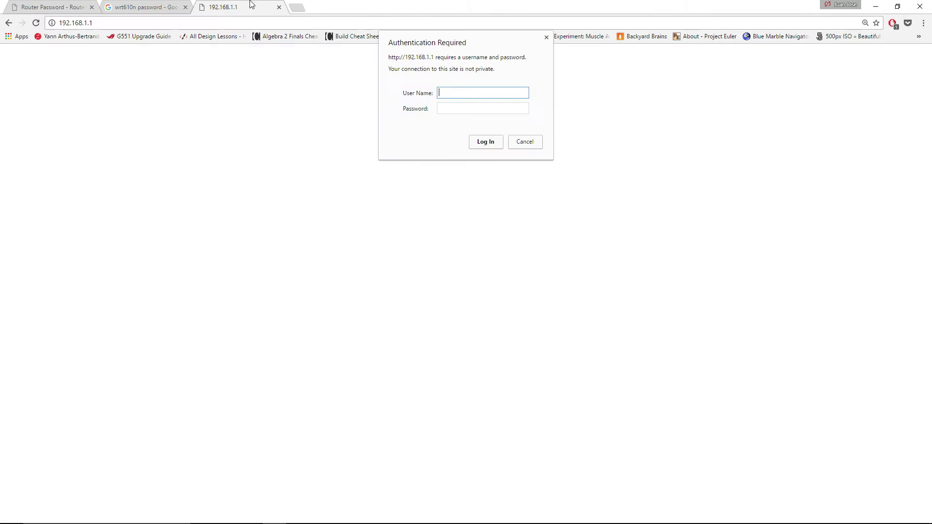
{"action": "left_click", "coordinate": [446, 107]}
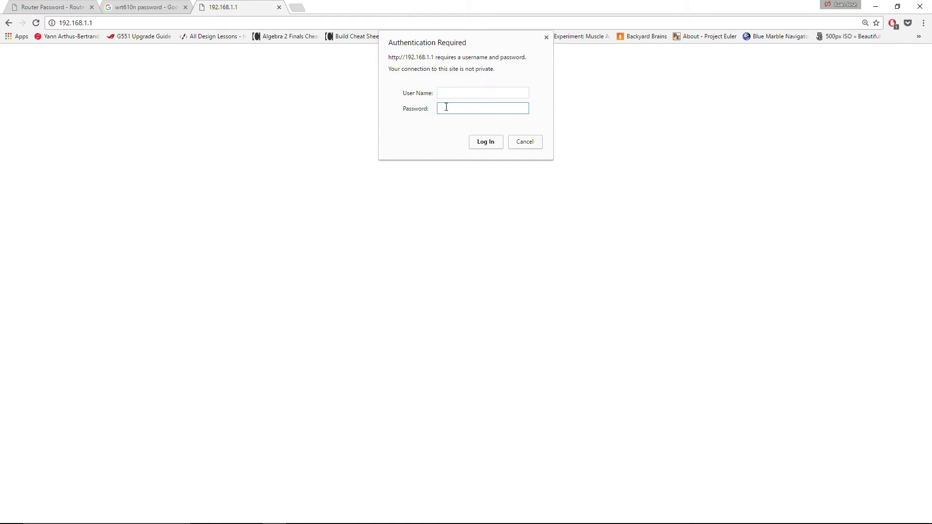
{"action": "left_click", "coordinate": [494, 144]}
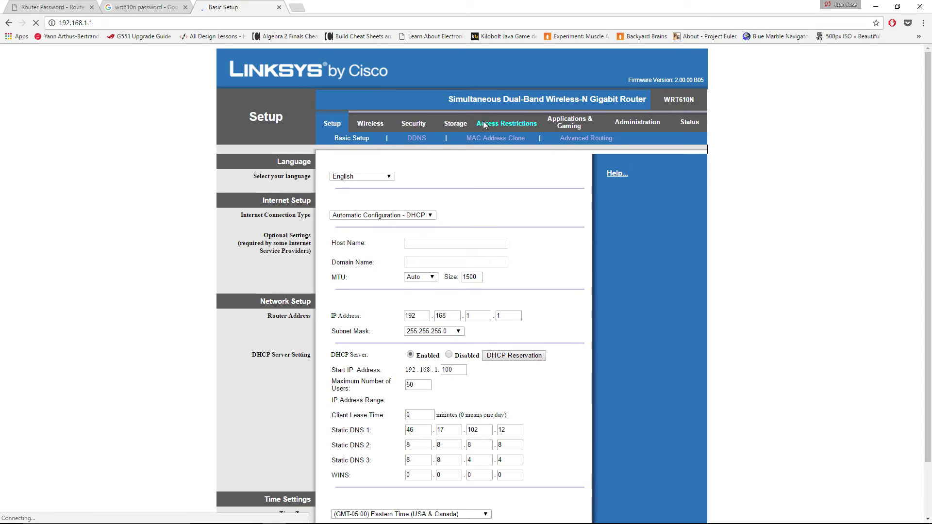
{"action": "left_click", "coordinate": [848, 86]}
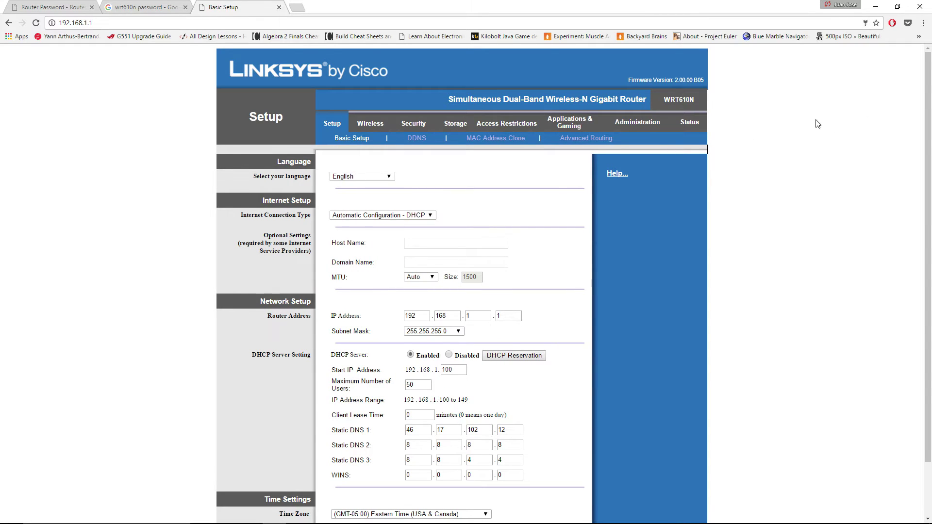
Examine the router's Basic Setup page, particularly the IP Address Range in the DHCP server settings
{"action": "scroll", "coordinate": [500, 230], "scroll_direction": "down", "scroll_amount": 2}
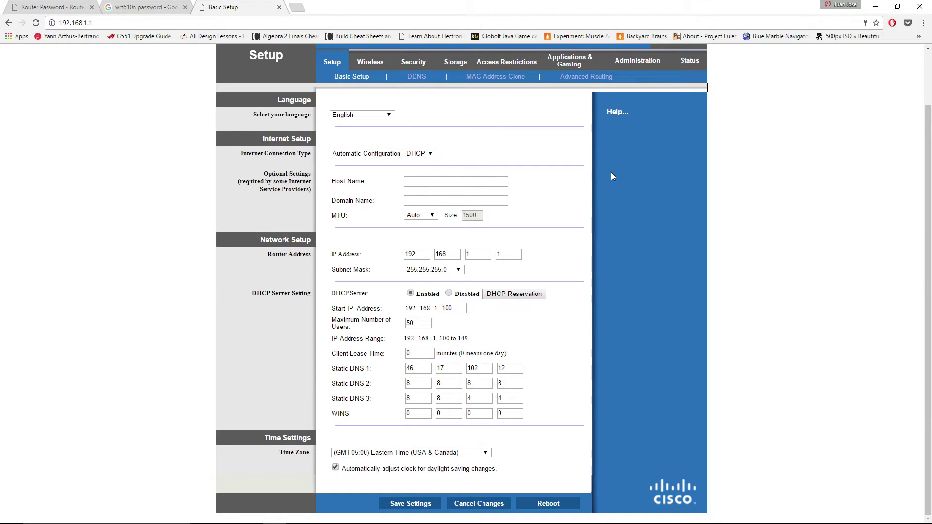
{"action": "scroll", "coordinate": [423, 214], "scroll_direction": "up", "scroll_amount": 2}
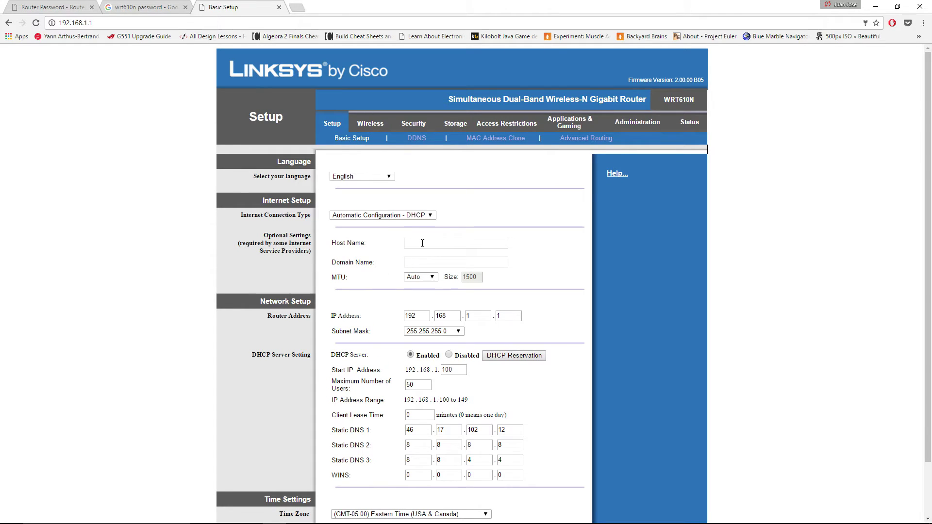
{"action": "scroll", "coordinate": [423, 238], "scroll_direction": "down", "scroll_amount": 2}
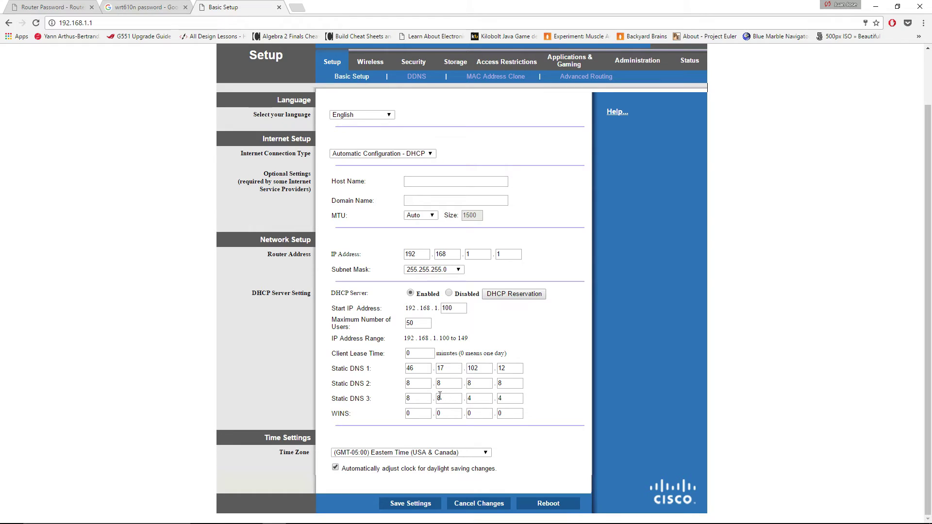
{"action": "left_click_drag", "start_coordinate": [368, 339], "coordinate": [450, 339]}
{"action": "left_click", "coordinate": [416, 339]}
{"action": "left_click_drag", "start_coordinate": [459, 338], "coordinate": [472, 339]}
{"action": "left_click_drag", "start_coordinate": [450, 341], "coordinate": [413, 341]}
{"action": "left_click_drag", "start_coordinate": [449, 339], "coordinate": [440, 336]}
{"action": "left_click_drag", "start_coordinate": [469, 340], "coordinate": [403, 339]}
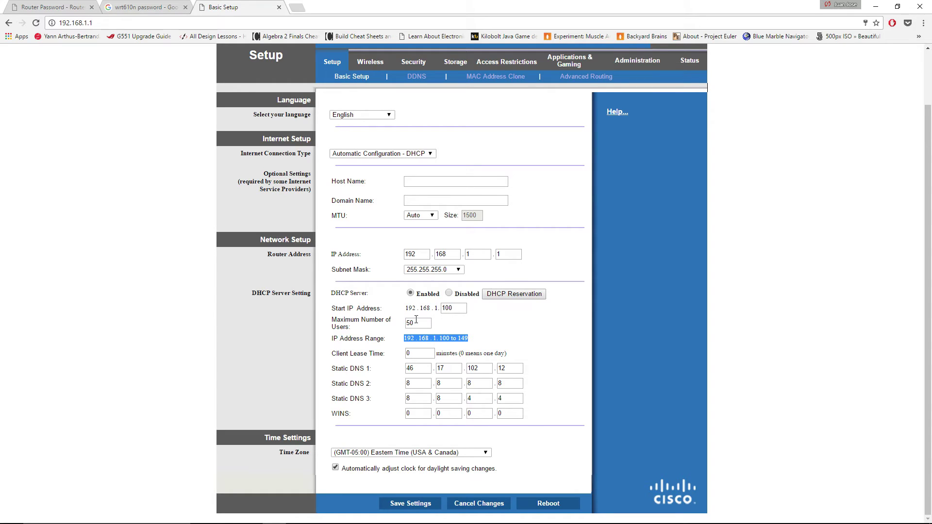
Check the Maximum Number of Users setting against the DHCP server's IP address range
{"action": "left_click", "coordinate": [355, 330]}
{"action": "left_click_drag", "start_coordinate": [355, 330], "coordinate": [332, 320]}
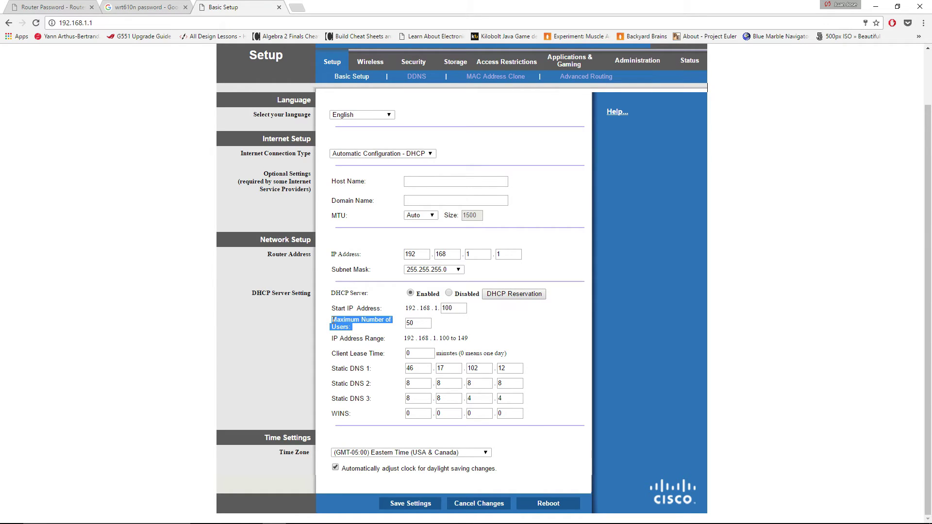
{"action": "double_click", "coordinate": [409, 323]}
{"action": "left_click_drag", "start_coordinate": [479, 342], "coordinate": [406, 341]}
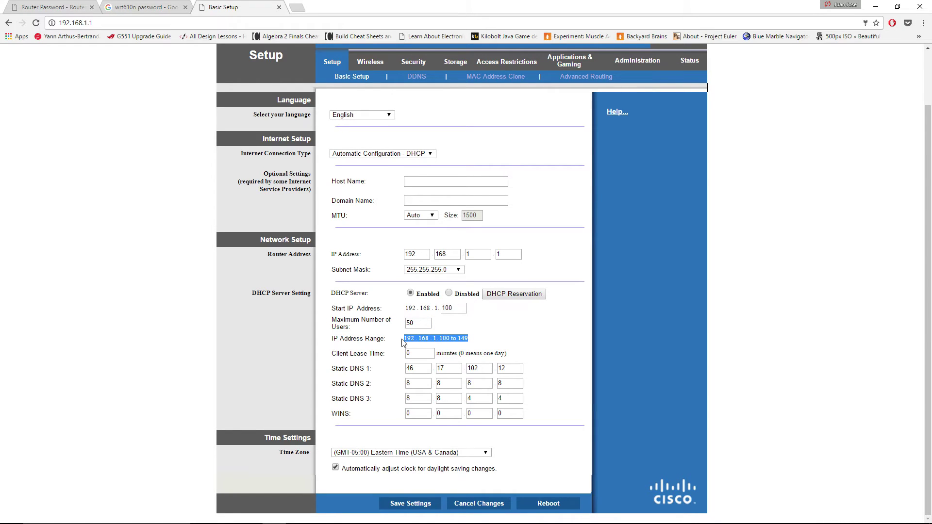
{"action": "left_click_drag", "start_coordinate": [333, 339], "coordinate": [478, 339]}
{"action": "left_click", "coordinate": [453, 334]}
{"action": "left_click_drag", "start_coordinate": [471, 338], "coordinate": [402, 339]}
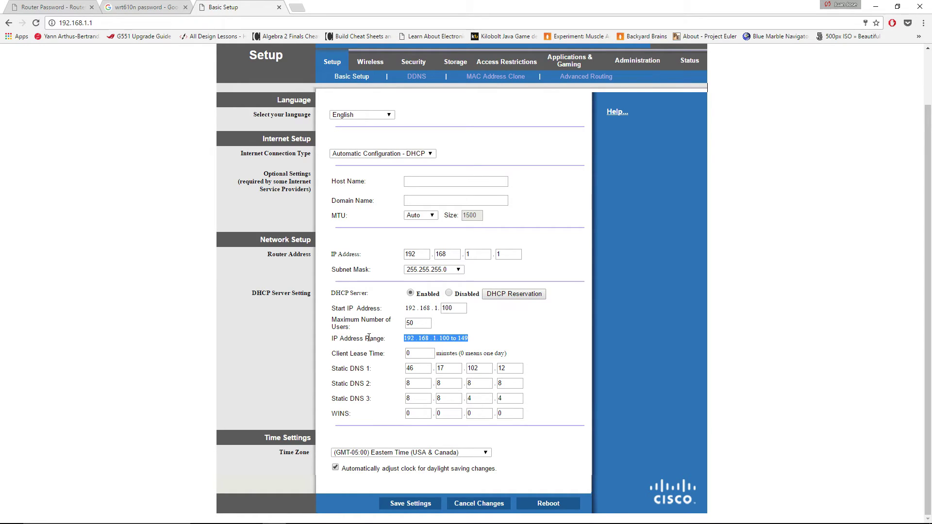
{"action": "left_click", "coordinate": [475, 340]}
{"action": "left_click_drag", "start_coordinate": [475, 340], "coordinate": [405, 337]}
{"action": "scroll", "coordinate": [454, 311], "scroll_direction": "up", "scroll_amount": 1}
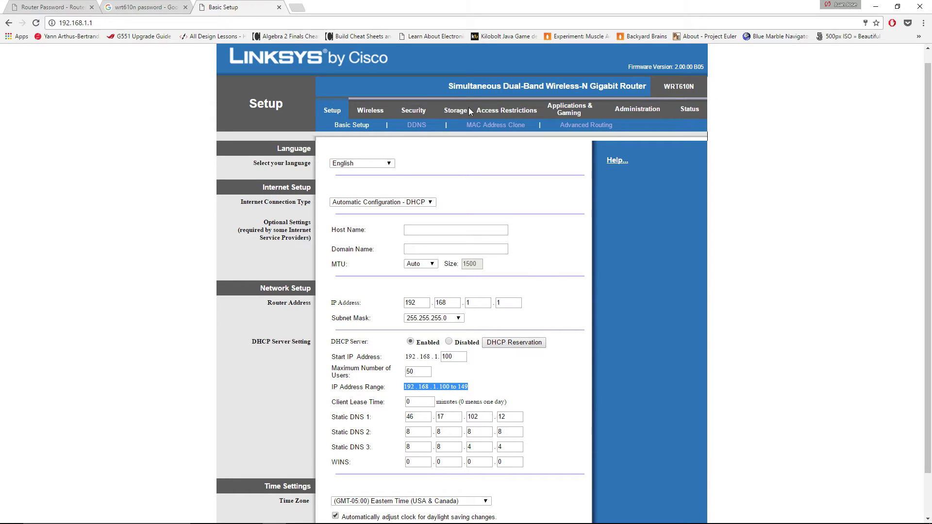
Open the router's Access Restrictions page and examine the Internet Access Policy options
{"action": "left_click", "coordinate": [520, 115]}
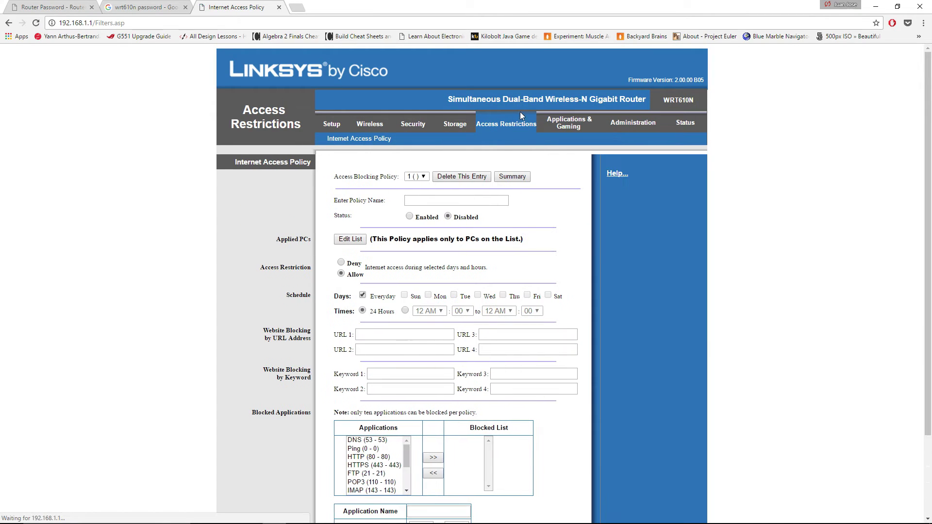
{"action": "scroll", "coordinate": [359, 243], "scroll_direction": "down", "scroll_amount": 3}
{"action": "scroll", "coordinate": [359, 243], "scroll_direction": "up", "scroll_amount": 3}
{"action": "scroll", "coordinate": [363, 245], "scroll_direction": "down", "scroll_amount": 3}
{"action": "scroll", "coordinate": [363, 245], "scroll_direction": "up", "scroll_amount": 3}
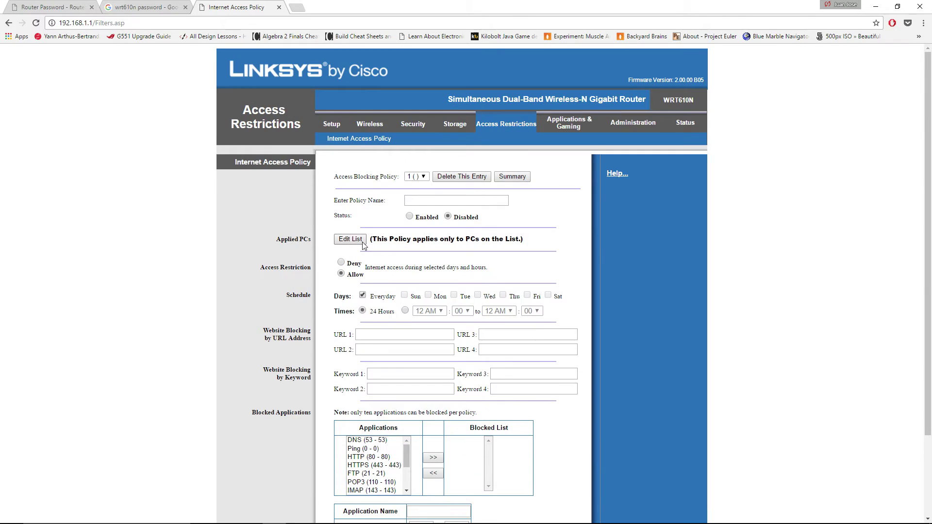
Try to name access blocking policy 1 "Website Block1"
{"action": "left_click", "coordinate": [416, 177]}
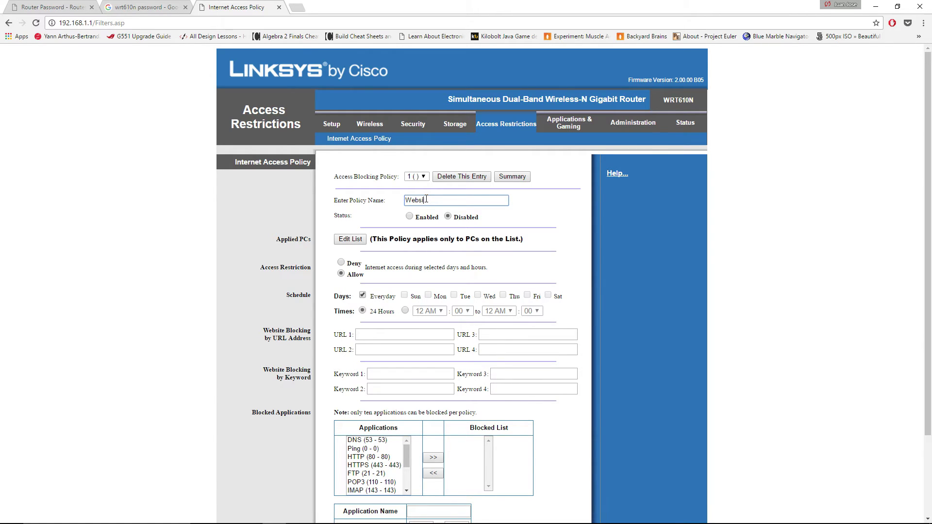
{"action": "type", "text": "ock1"}
{"action": "left_click", "coordinate": [338, 219]}
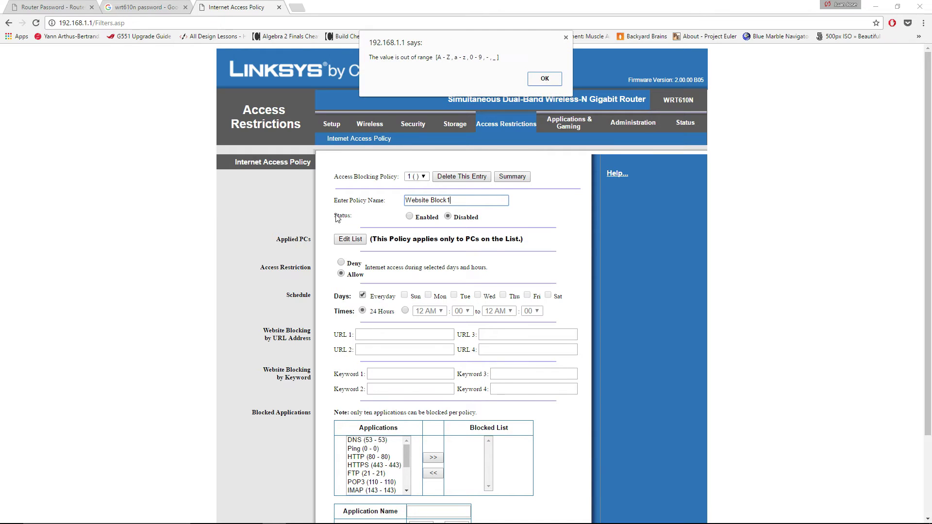
{"action": "left_click", "coordinate": [543, 79]}
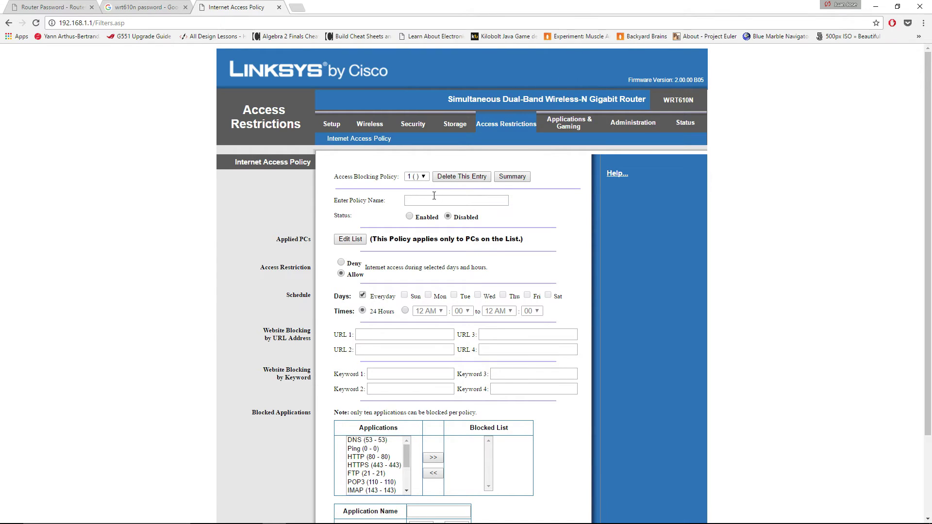
Name access blocking policy 1 "Block1" and set its status to Enabled
{"action": "type", "text": "Block1"}
{"action": "left_click", "coordinate": [401, 214]}
{"action": "left_click", "coordinate": [423, 204]}
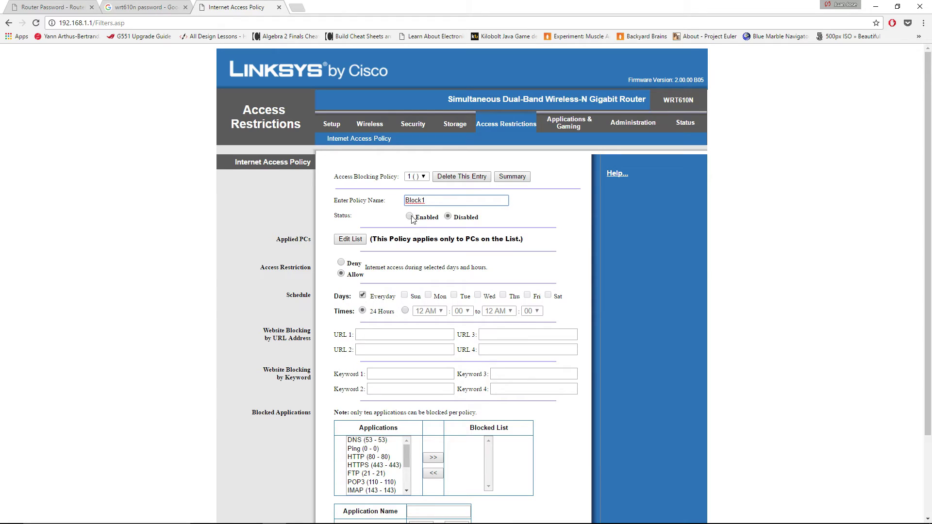
{"action": "left_click_drag", "start_coordinate": [349, 216], "coordinate": [337, 216]}
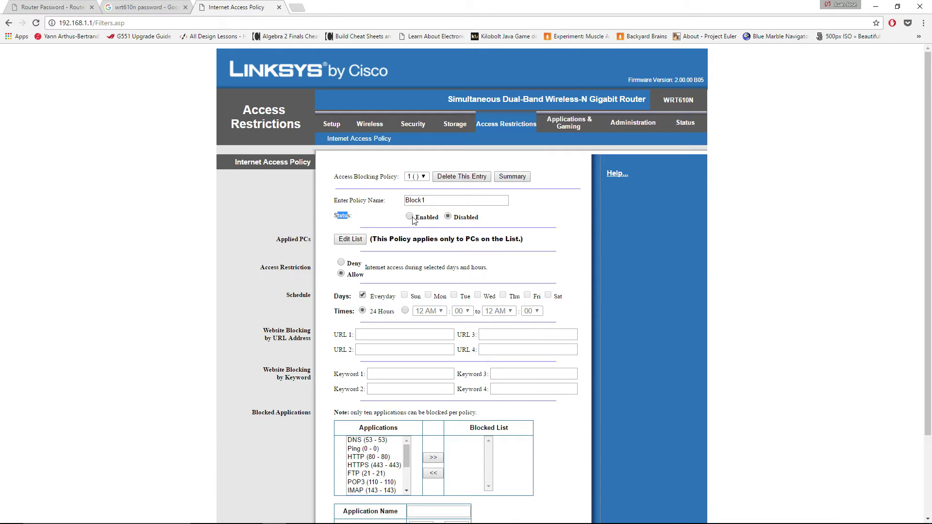
{"action": "left_click", "coordinate": [409, 217]}
Open the policy's Applied PCs list for editing and enlarge its window to show all the address fields
{"action": "left_click_drag", "start_coordinate": [311, 240], "coordinate": [278, 240]}
{"action": "left_click_drag", "start_coordinate": [381, 241], "coordinate": [526, 243]}
{"action": "left_click", "coordinate": [487, 242]}
{"action": "left_click", "coordinate": [527, 243]}
{"action": "right_click", "coordinate": [335, 325]}
{"action": "left_click", "coordinate": [368, 266]}
{"action": "left_click", "coordinate": [348, 240]}
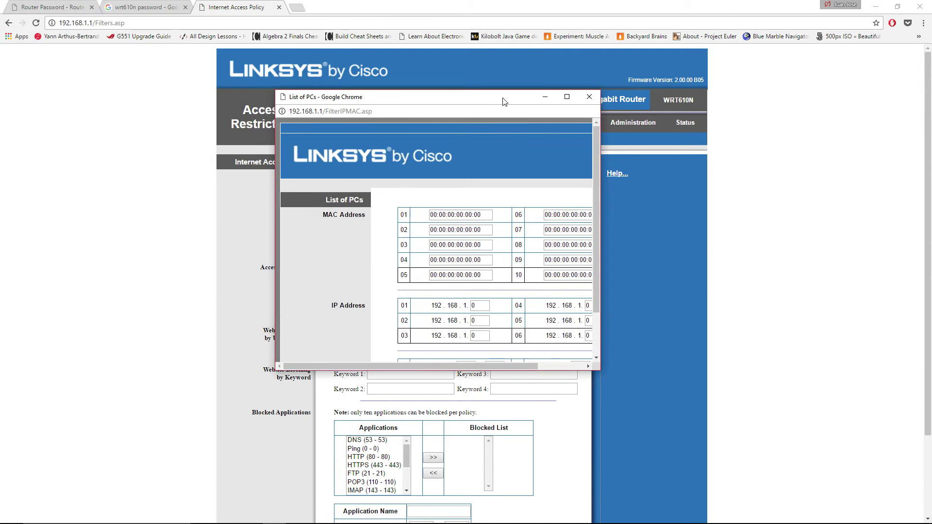
{"action": "left_click_drag", "start_coordinate": [600, 372], "coordinate": [803, 484]}
{"action": "left_click_drag", "start_coordinate": [530, 97], "coordinate": [386, 40]}
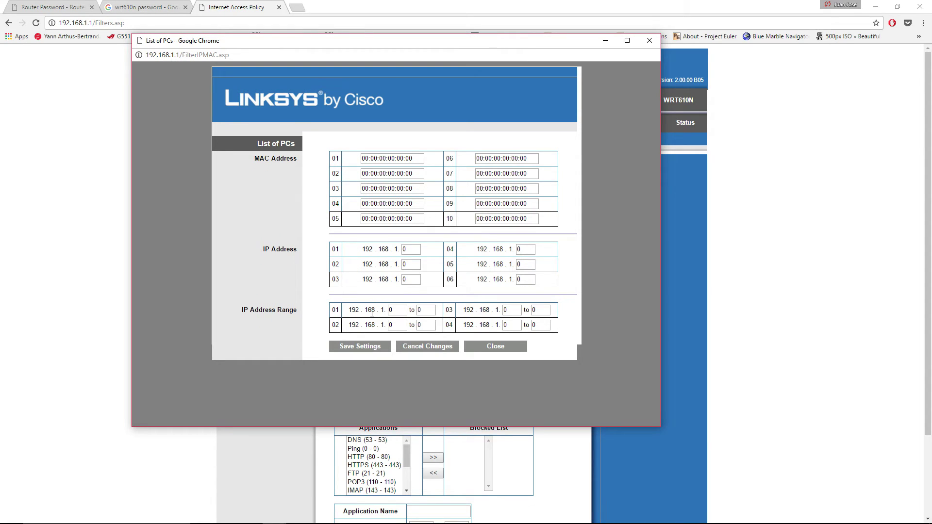
Set IP Address Range 01 in the list of PCs to 192.168.1.100 to 149
{"action": "left_click", "coordinate": [397, 310]}
{"action": "type", "text": "100"}
{"action": "key", "text": "Tab"}
{"action": "type", "text": "1"}
{"action": "left_click_drag", "start_coordinate": [427, 314], "coordinate": [388, 315]}
{"action": "left_click", "coordinate": [383, 310]}
{"action": "double_click", "coordinate": [403, 309]}
{"action": "key", "text": "Tab"}
{"action": "double_click", "coordinate": [400, 309]}
{"action": "key", "text": "Tab"}
{"action": "left_click_drag", "start_coordinate": [353, 310], "coordinate": [417, 311]}
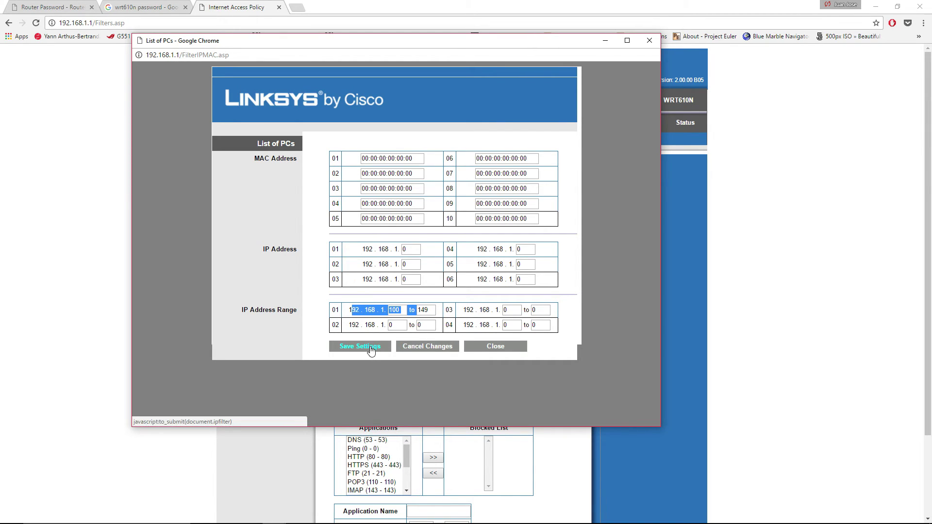
Save the list of PCs and close its window to return to the access policy
{"action": "left_click", "coordinate": [370, 346]}
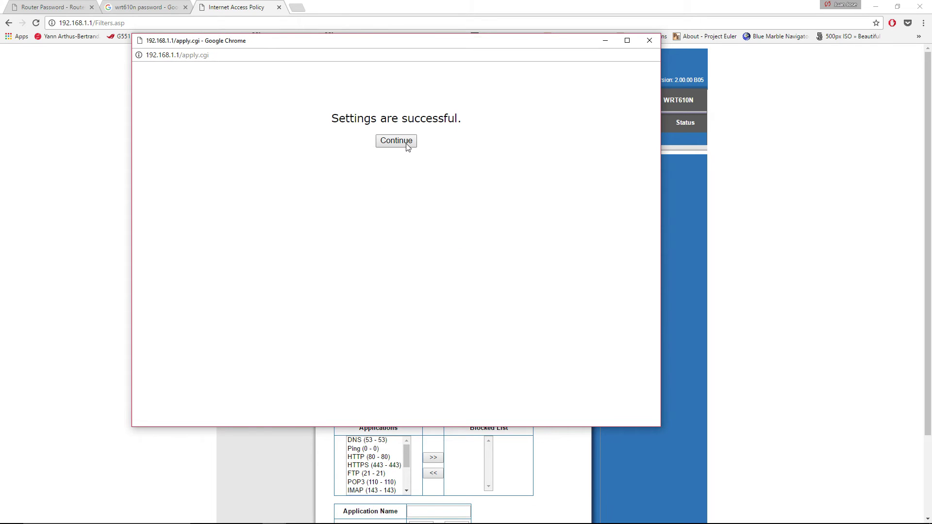
{"action": "left_click", "coordinate": [406, 144]}
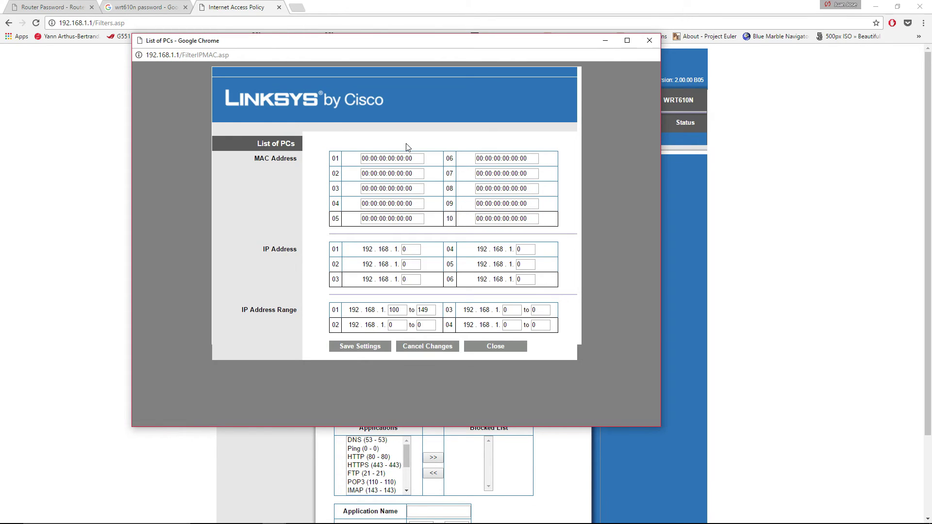
{"action": "left_click", "coordinate": [649, 42]}
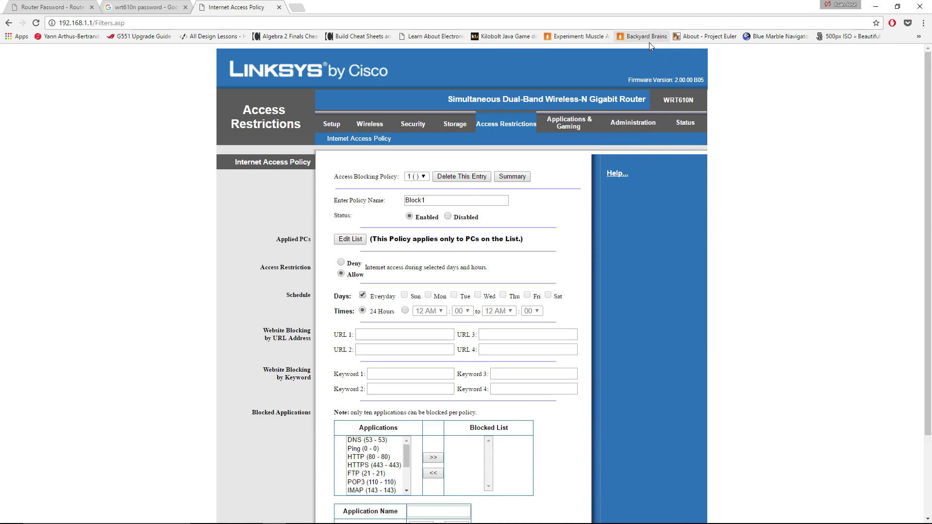
Open jjjmph.weebly.com in a new browser tab and copy its address for the policy's website blocking
{"action": "scroll", "coordinate": [407, 248], "scroll_direction": "down", "scroll_amount": 2}
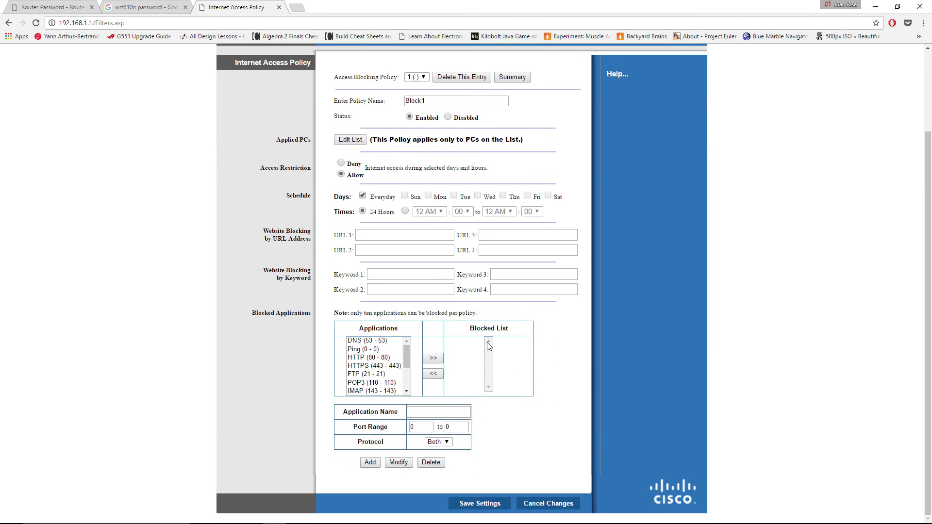
{"action": "left_click", "coordinate": [372, 232]}
{"action": "left_click", "coordinate": [297, 8]}
{"action": "type", "text": "jjjmph.weebly.com"}
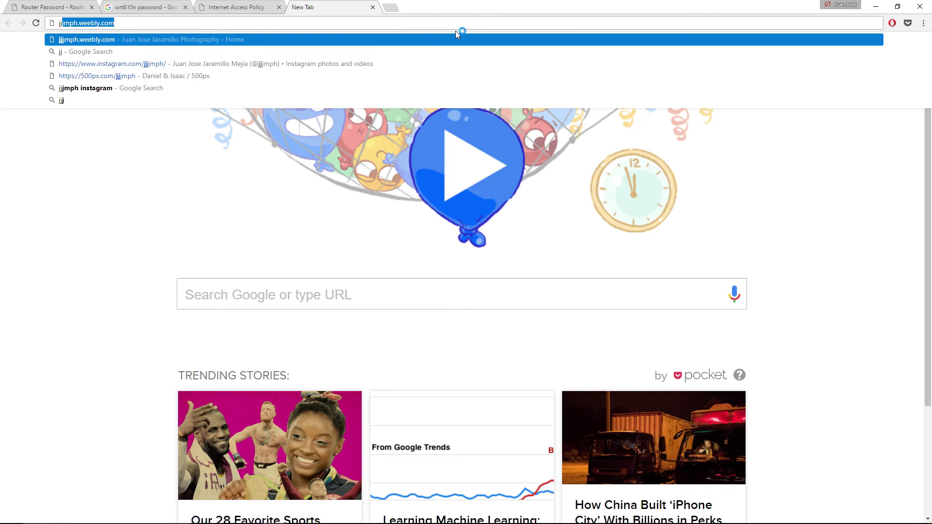
{"action": "key", "text": "Return"}
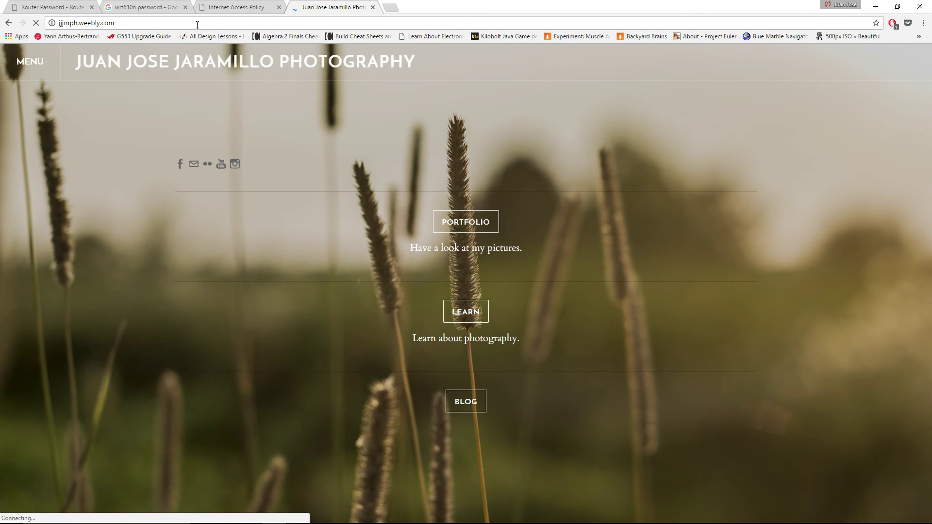
{"action": "left_click", "coordinate": [238, 7]}
{"action": "left_click", "coordinate": [359, 7]}
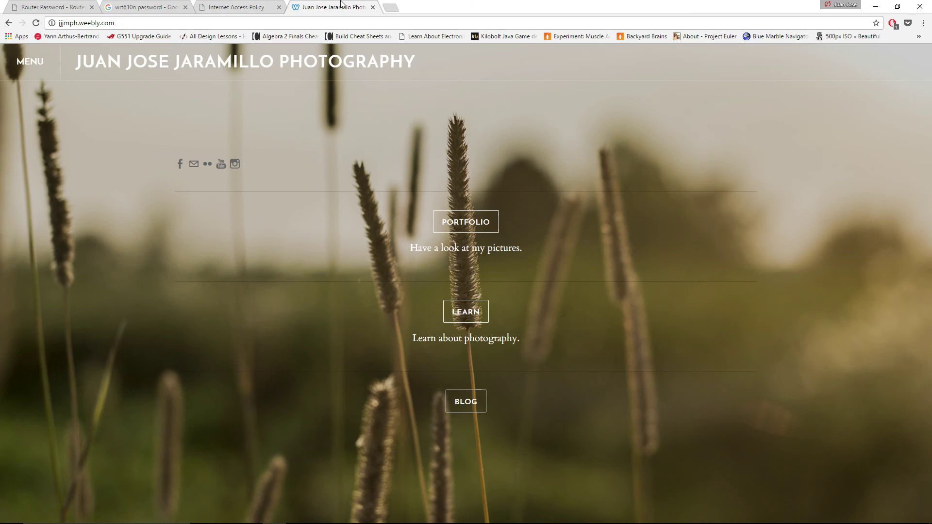
{"action": "left_click", "coordinate": [73, 23]}
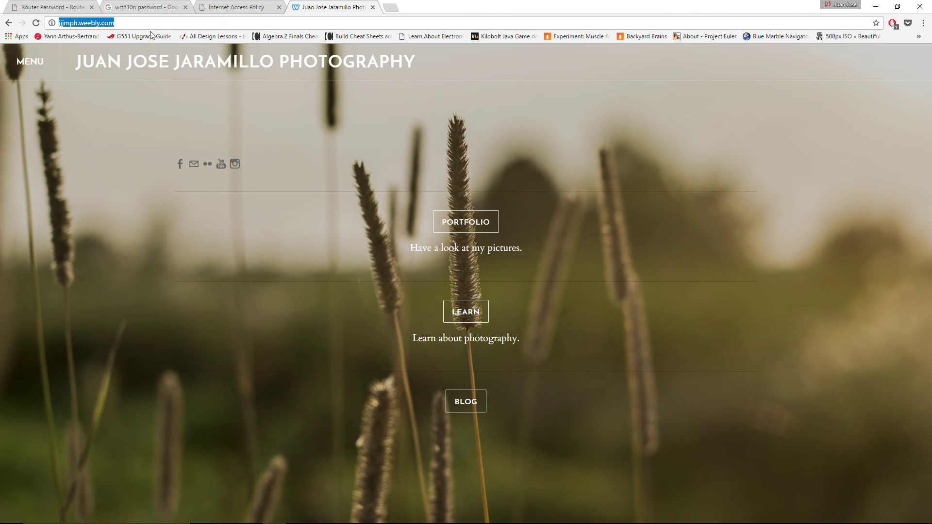
{"action": "left_click", "coordinate": [228, 7]}
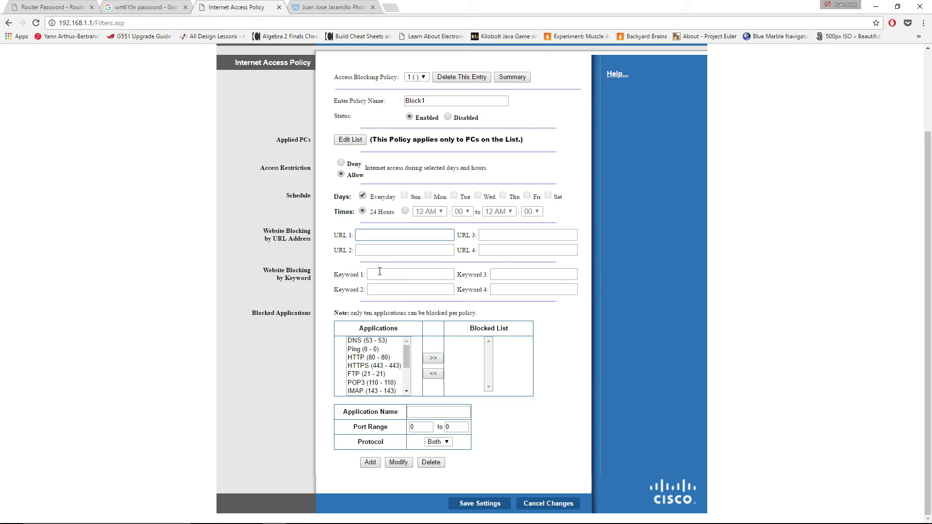
{"action": "type", "text": "http://jjjmph.weebly.c"}
{"action": "left_click_drag", "start_coordinate": [374, 235], "coordinate": [248, 235]}
{"action": "key", "text": "BackSpace"}
{"action": "left_click", "coordinate": [412, 239]}
{"action": "type", "text": "om"}
{"action": "left_click", "coordinate": [369, 248]}
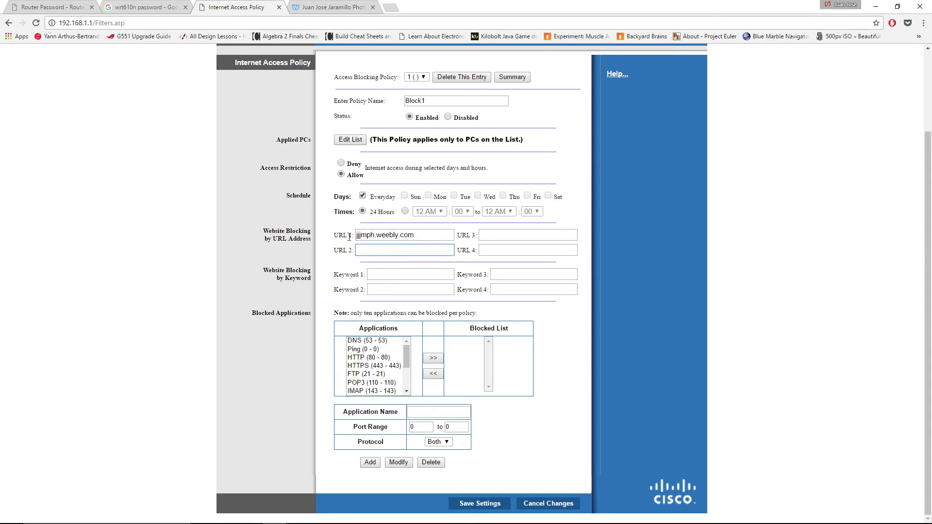
{"action": "double_click", "coordinate": [349, 237]}
{"action": "left_click", "coordinate": [386, 250]}
{"action": "left_click", "coordinate": [492, 37]}
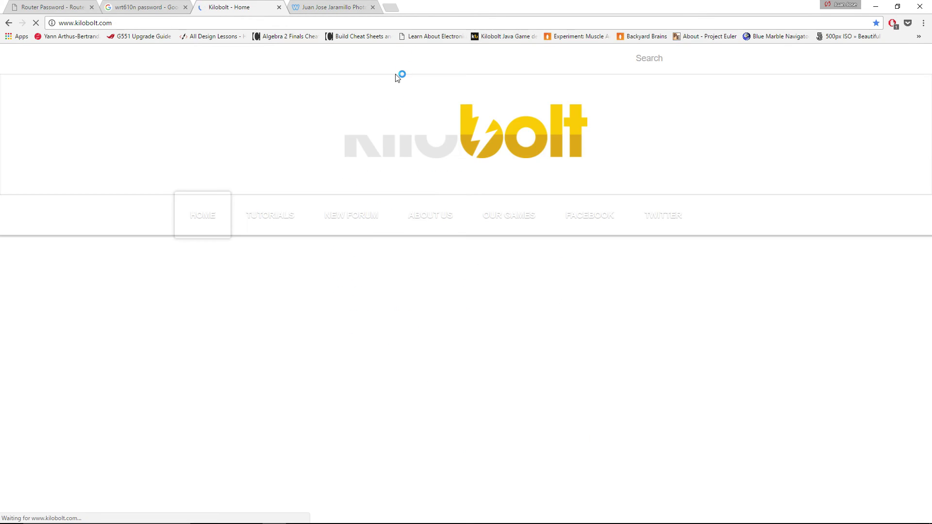
{"action": "key", "text": "Escape"}
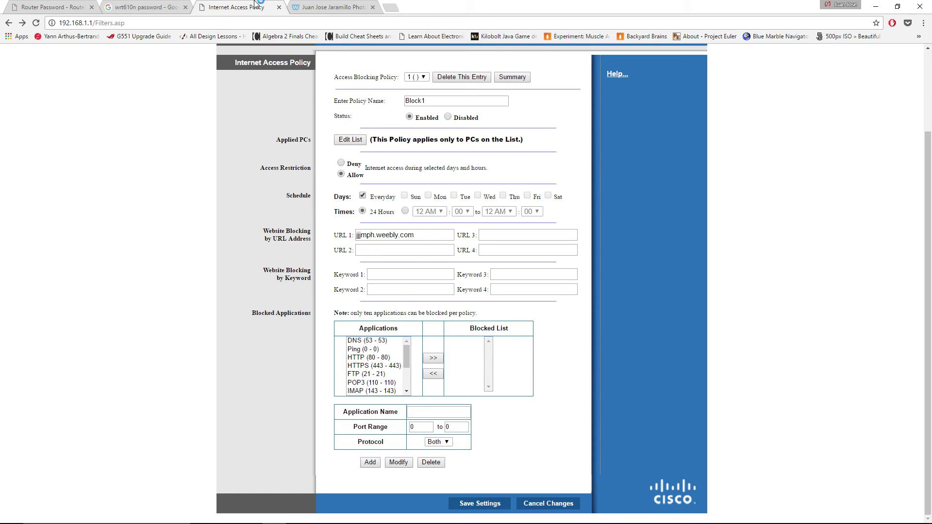
Open the bookmarked Kilobolt site in a new browser tab and copy kilobolt.com from its address
{"action": "left_click", "coordinate": [390, 8]}
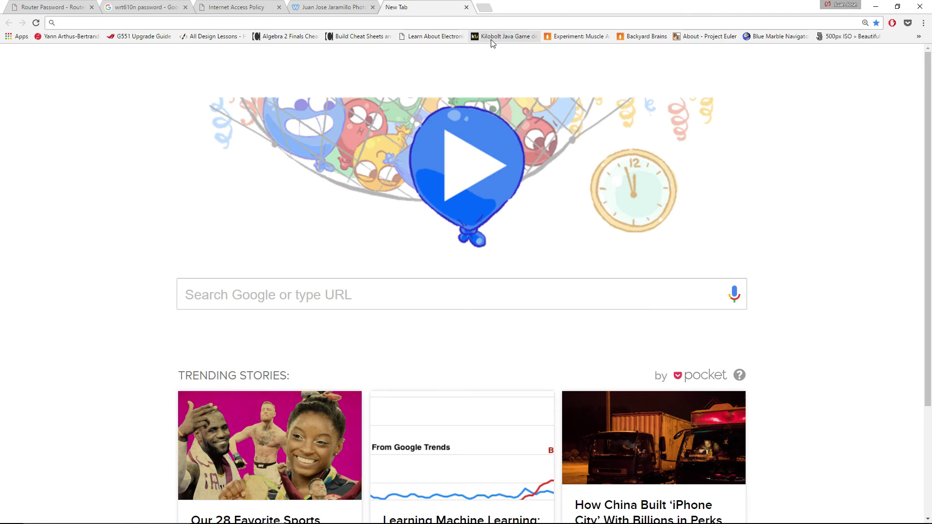
{"action": "left_click", "coordinate": [492, 37]}
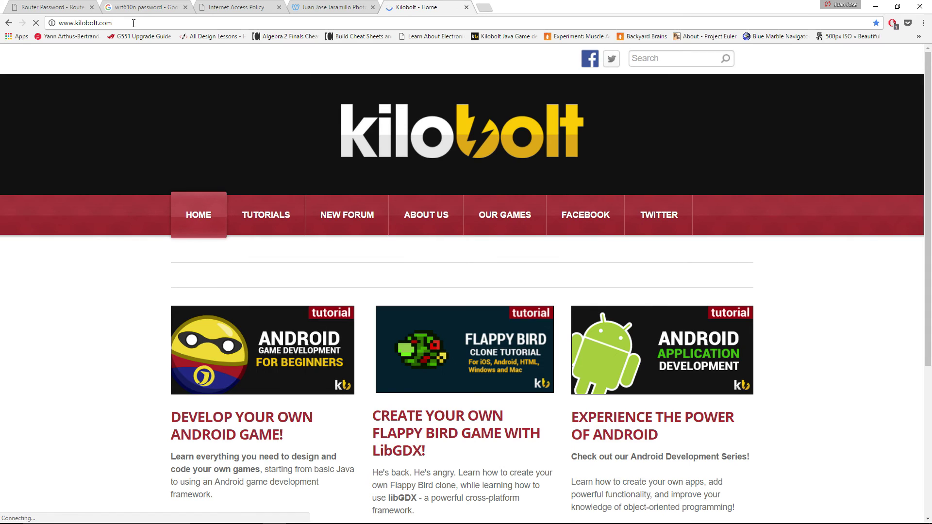
{"action": "left_click_drag", "start_coordinate": [113, 23], "coordinate": [75, 25]}
{"action": "key", "text": "ctrl+c"}
Enter kilobolt.com as URL 2 under Website Blocking by URL Address in the router's access policy
{"action": "key", "text": "ctrl+shift+Tab"}
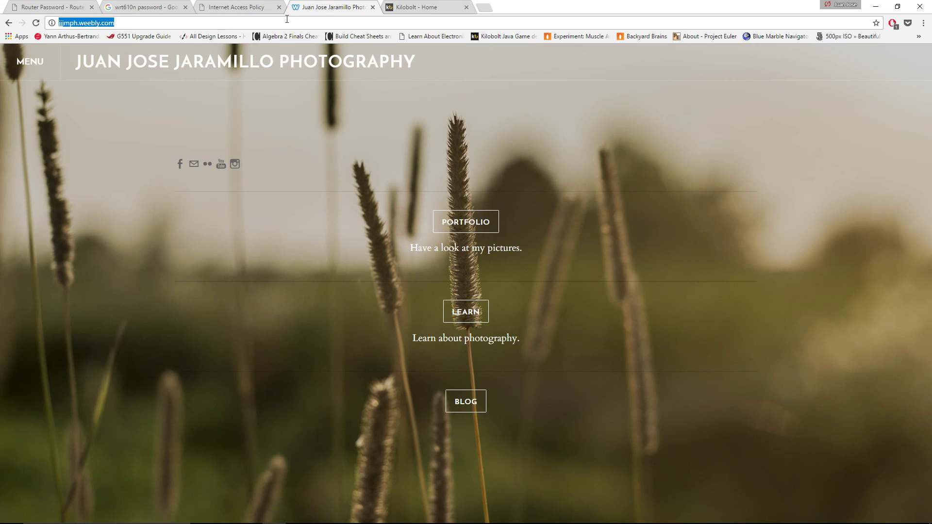
{"action": "key", "text": "ctrl+shift+Tab"}
{"action": "left_click", "coordinate": [389, 249]}
{"action": "key", "text": "ctrl+v"}
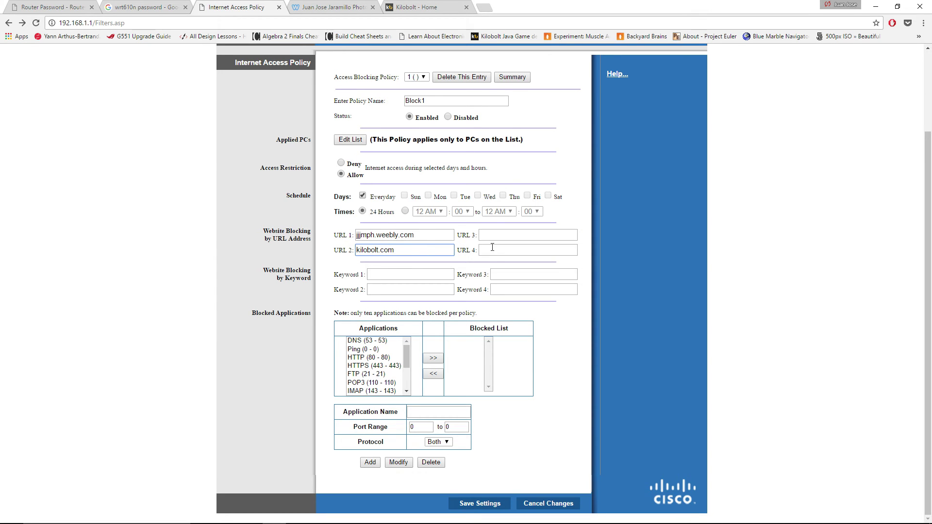
Review the Block1 policy's settings and list the available Access Blocking Policy entries
{"action": "scroll", "coordinate": [492, 247], "scroll_direction": "up", "scroll_amount": 3}
{"action": "scroll", "coordinate": [435, 260], "scroll_direction": "down", "scroll_amount": 3}
{"action": "scroll", "coordinate": [418, 262], "scroll_direction": "up", "scroll_amount": 2}
{"action": "scroll", "coordinate": [419, 262], "scroll_direction": "down", "scroll_amount": 2}
{"action": "left_click", "coordinate": [417, 77]}
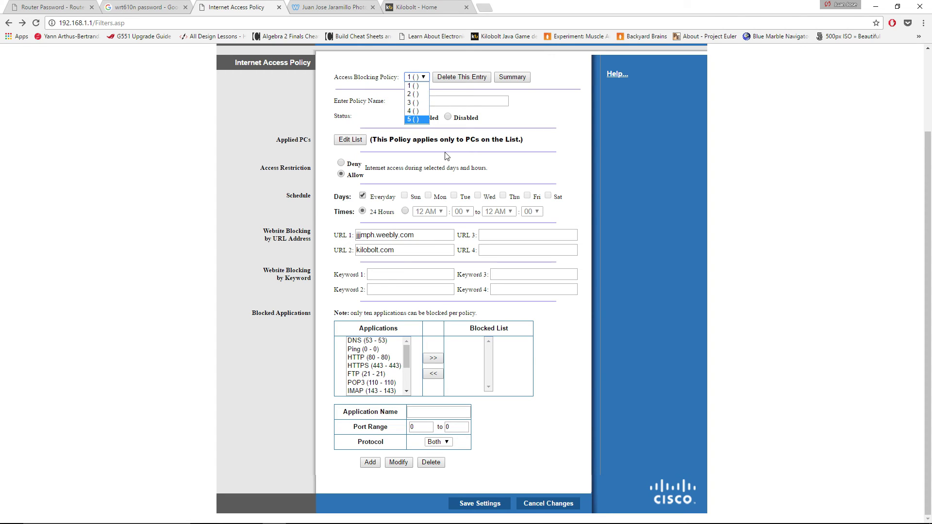
Save the access policy with its blocked website addresses and continue back to the Internet Access Policy page
{"action": "left_click", "coordinate": [575, 355]}
{"action": "left_click", "coordinate": [483, 503]}
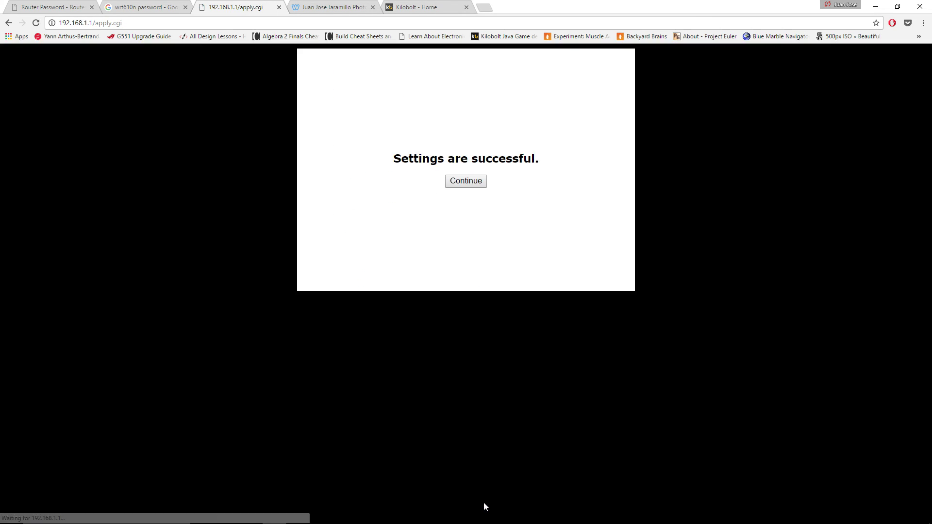
{"action": "left_click", "coordinate": [470, 183]}
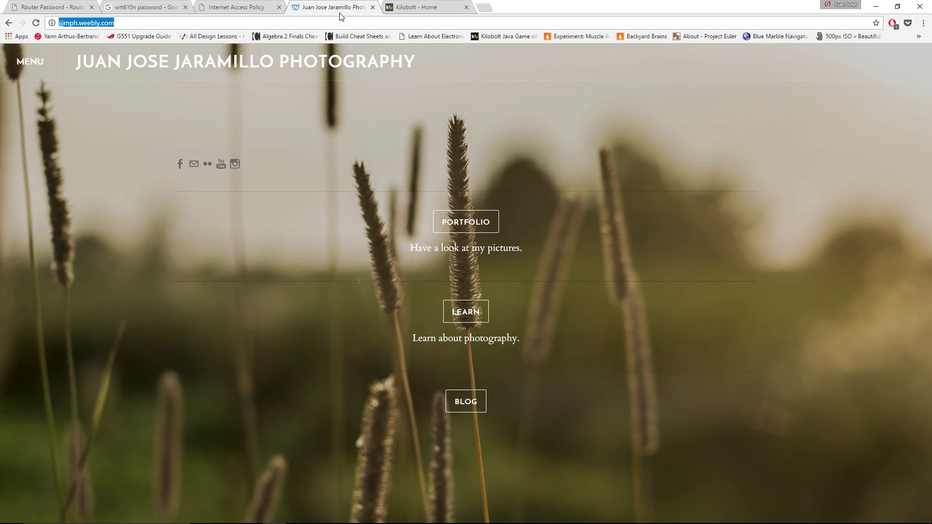
{"action": "left_click", "coordinate": [340, 10]}
{"action": "left_click", "coordinate": [318, 24]}
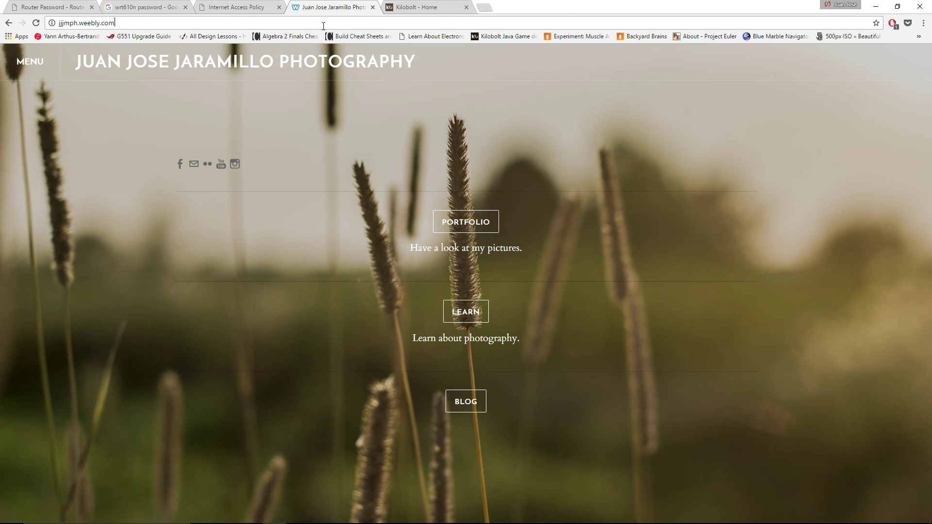
{"action": "key", "text": "Return"}
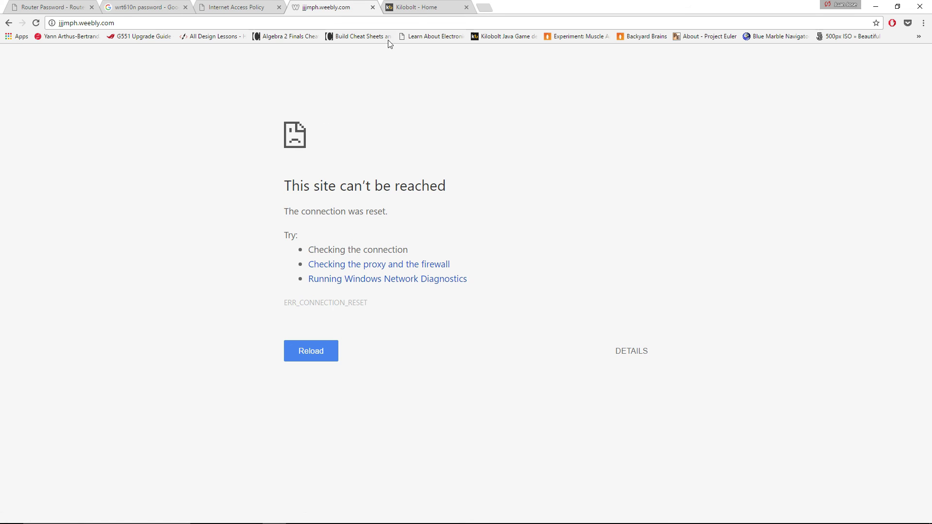
{"action": "left_click", "coordinate": [418, 11]}
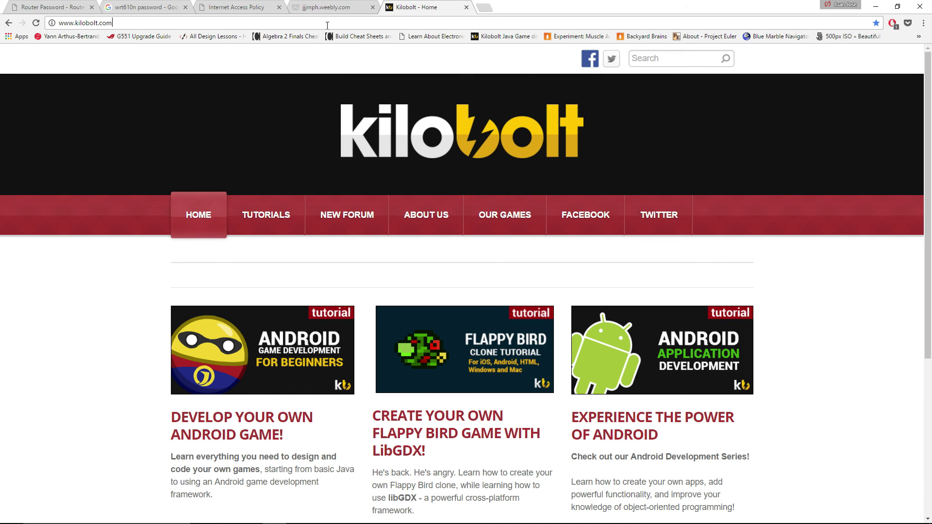
{"action": "key", "text": "Return"}
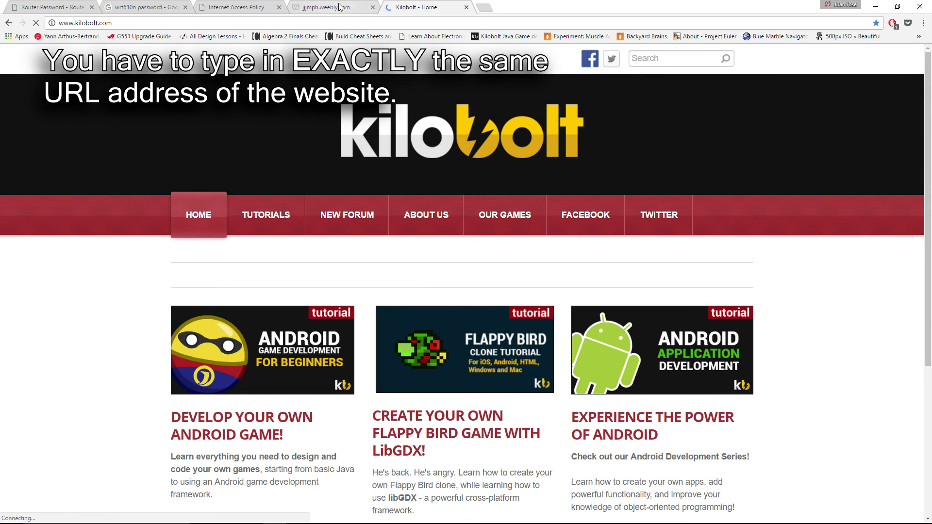
{"action": "left_click", "coordinate": [243, 6]}
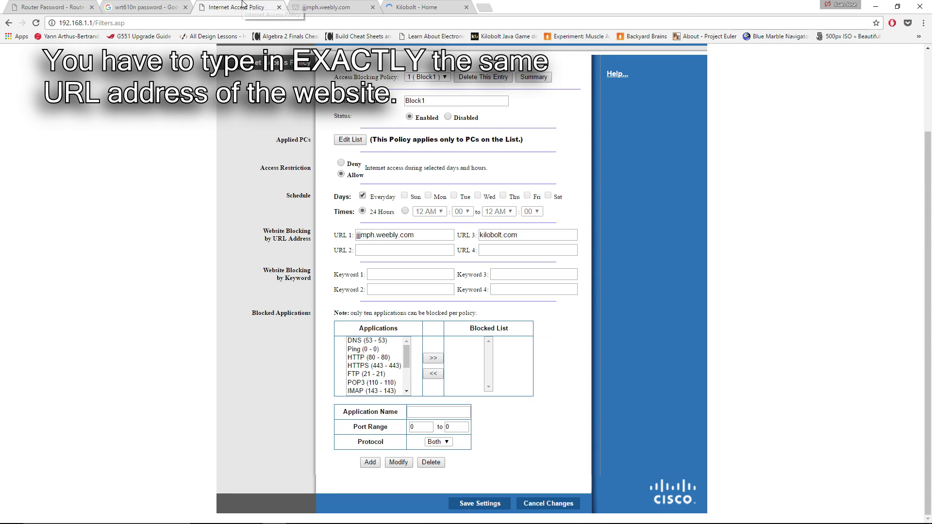
{"action": "left_click", "coordinate": [508, 238]}
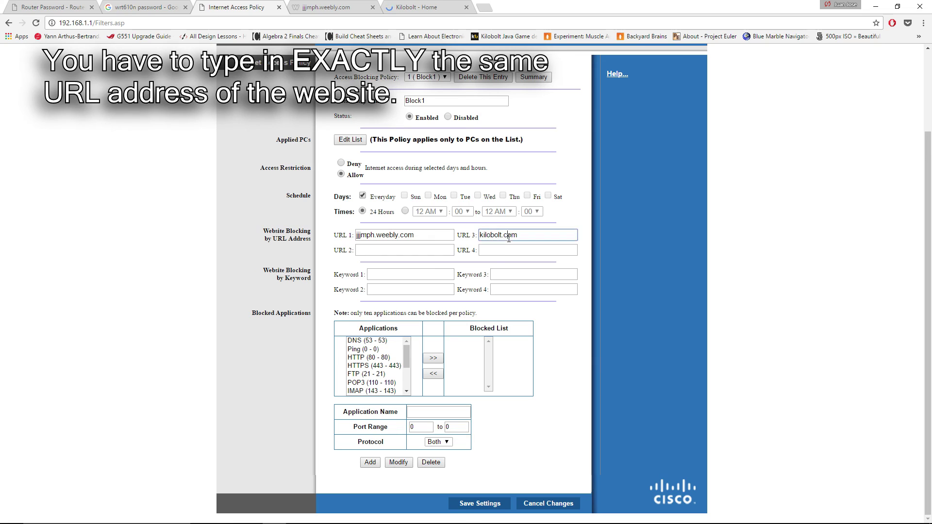
{"action": "left_click_drag", "start_coordinate": [528, 236], "coordinate": [477, 233]}
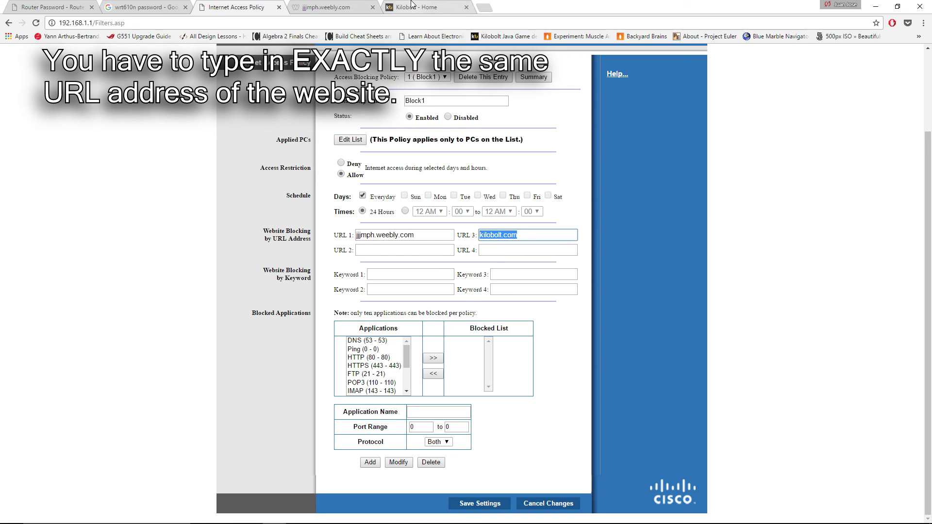
{"action": "key", "text": "Home"}
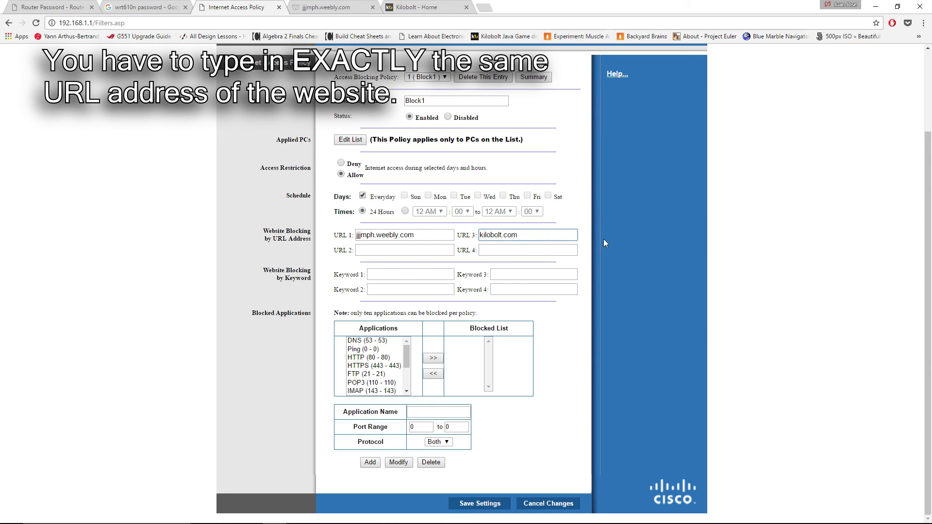
{"action": "type", "text": "www."}
{"action": "left_click", "coordinate": [472, 499]}
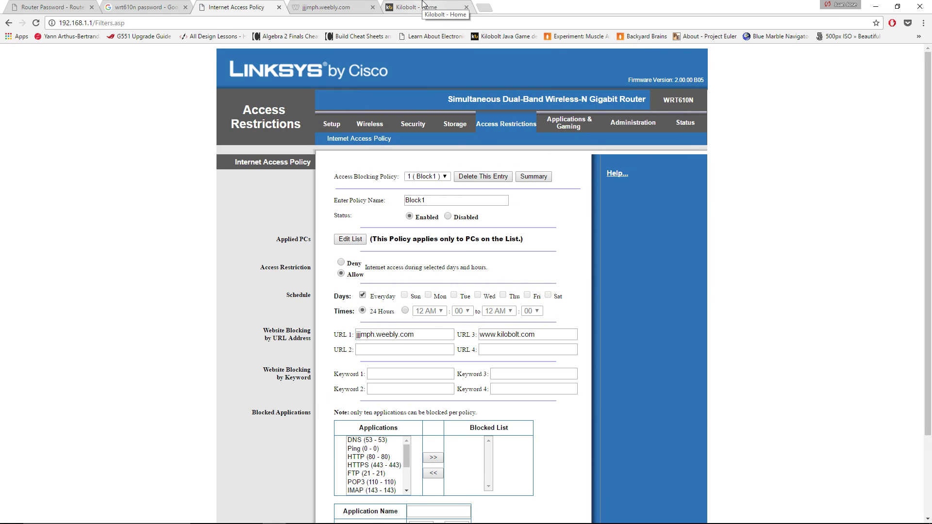
{"action": "left_click", "coordinate": [422, 6]}
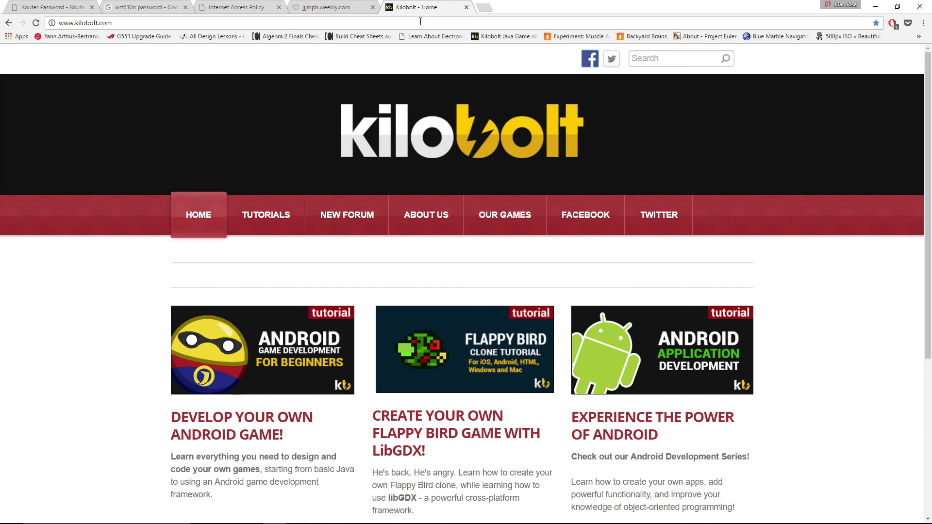
{"action": "left_click", "coordinate": [421, 22]}
{"action": "key", "text": "Return"}
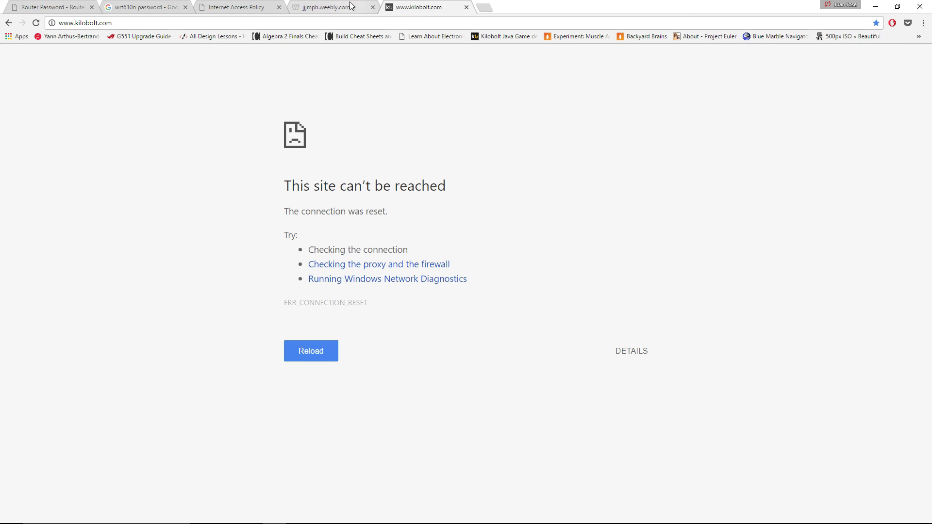
{"action": "left_click", "coordinate": [317, 7]}
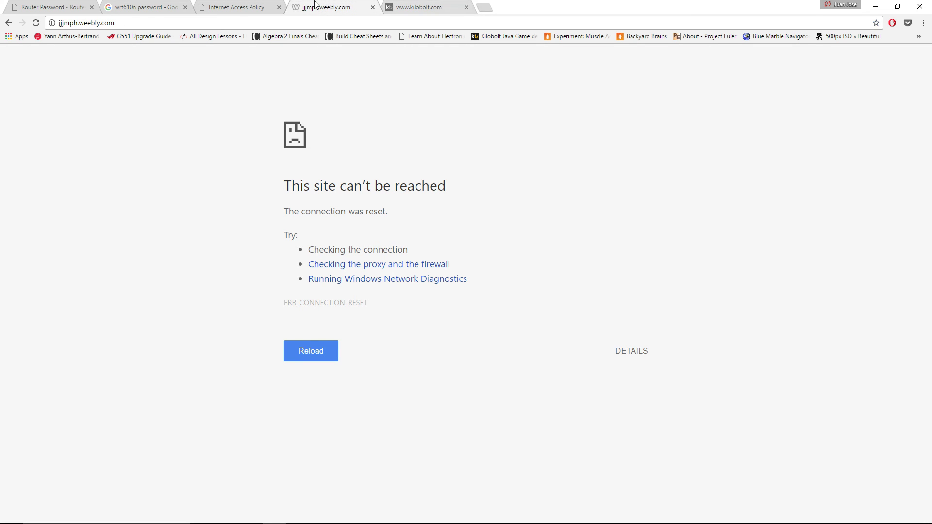
{"action": "left_click", "coordinate": [437, 7]}
{"action": "left_click", "coordinate": [317, 9]}
Return to the router's Internet Access Policy page and save the Block1 policy settings again
{"action": "key", "text": "ctrl+shift+Tab"}
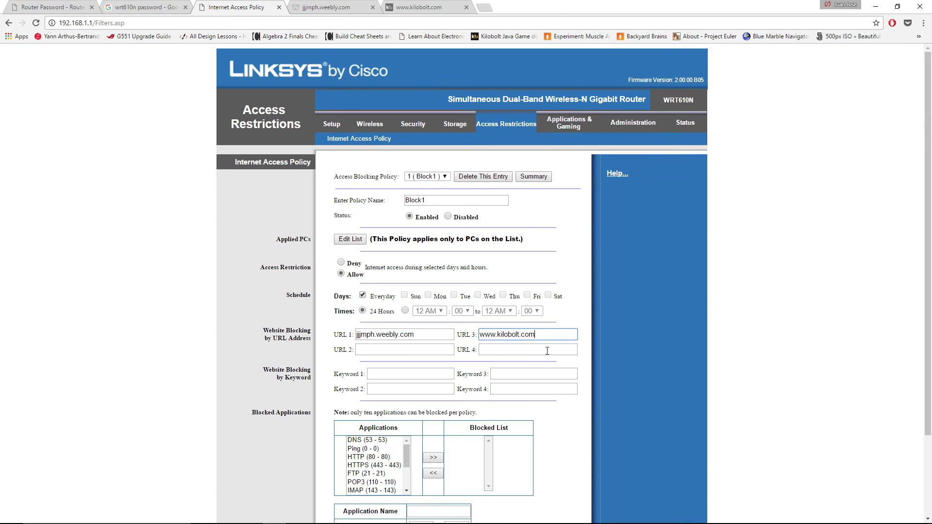
{"action": "scroll", "coordinate": [547, 350], "scroll_direction": "down", "scroll_amount": 2}
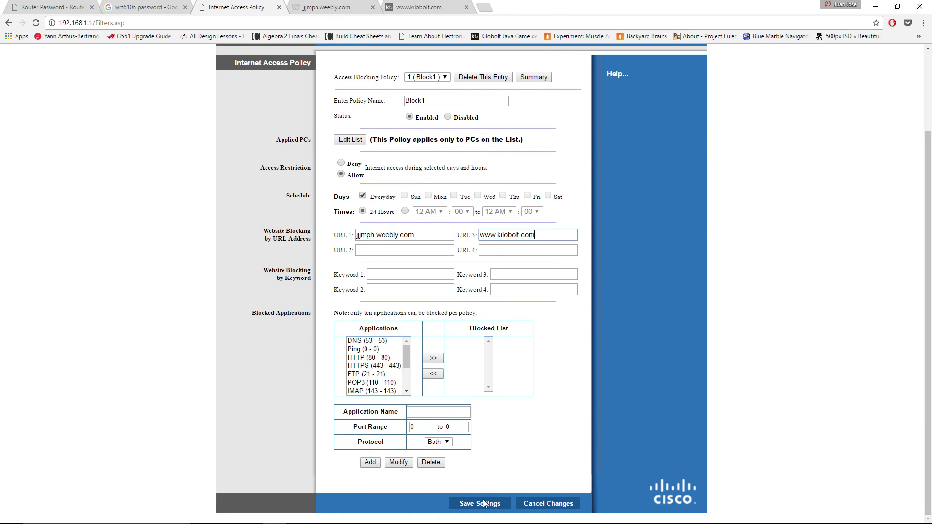
{"action": "left_click", "coordinate": [484, 503]}
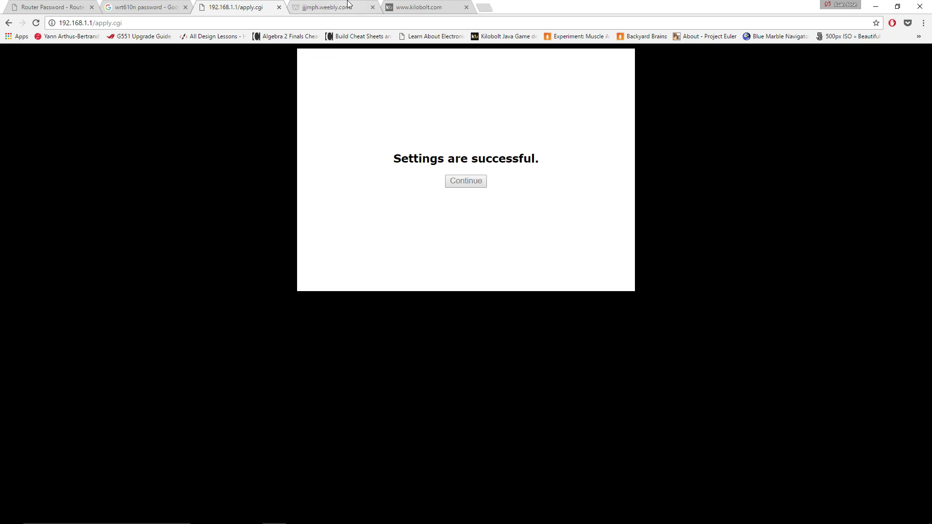
{"action": "left_click", "coordinate": [348, 6]}
{"action": "left_click", "coordinate": [336, 19]}
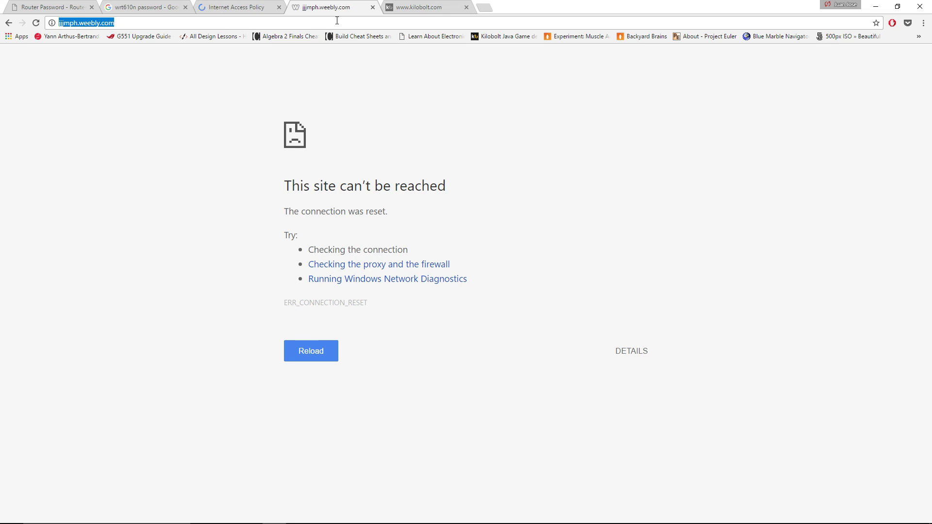
{"action": "left_click", "coordinate": [447, 5]}
{"action": "left_click", "coordinate": [416, 27]}
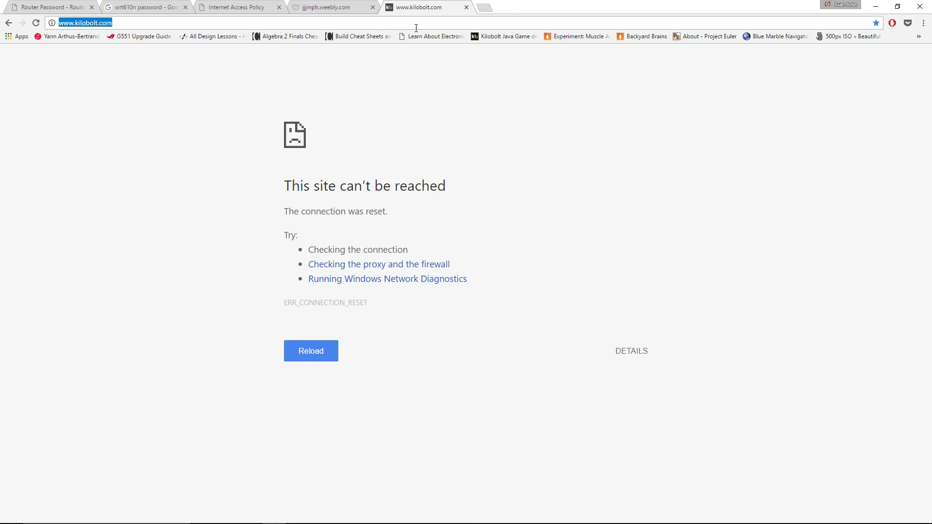
Test an unlisted site by opening the Backyard Brains bookmark in a new tab, close it, and return to the router's policy page
{"action": "left_click", "coordinate": [483, 8]}
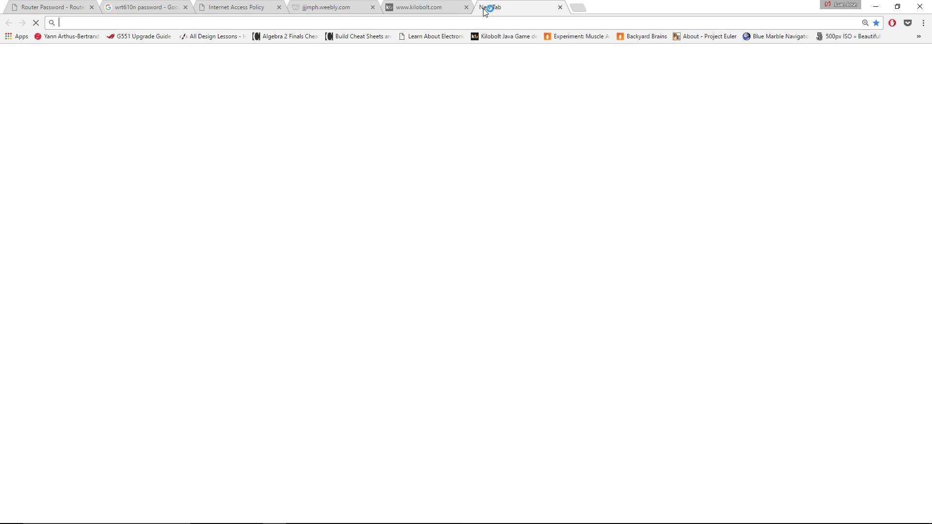
{"action": "left_click", "coordinate": [629, 38]}
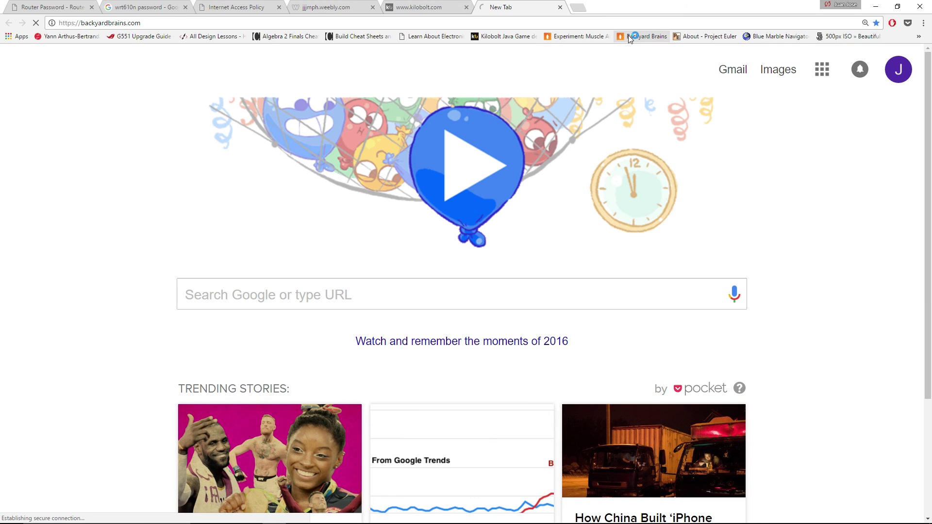
{"action": "left_click", "coordinate": [559, 8]}
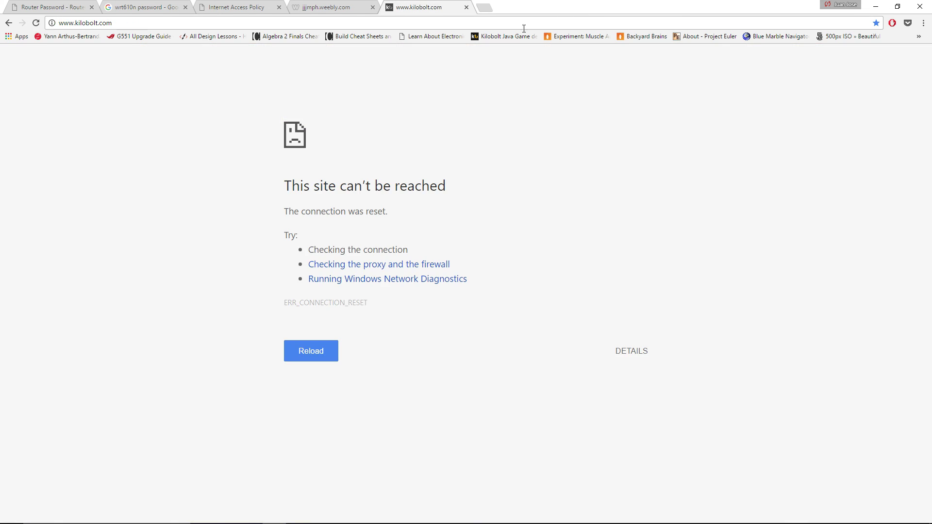
{"action": "left_click", "coordinate": [330, 7]}
{"action": "left_click", "coordinate": [268, 8]}
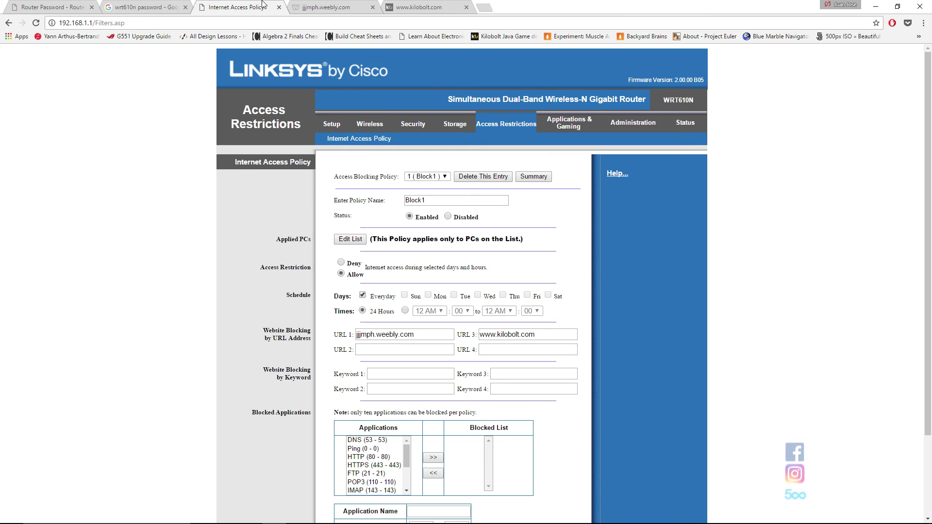